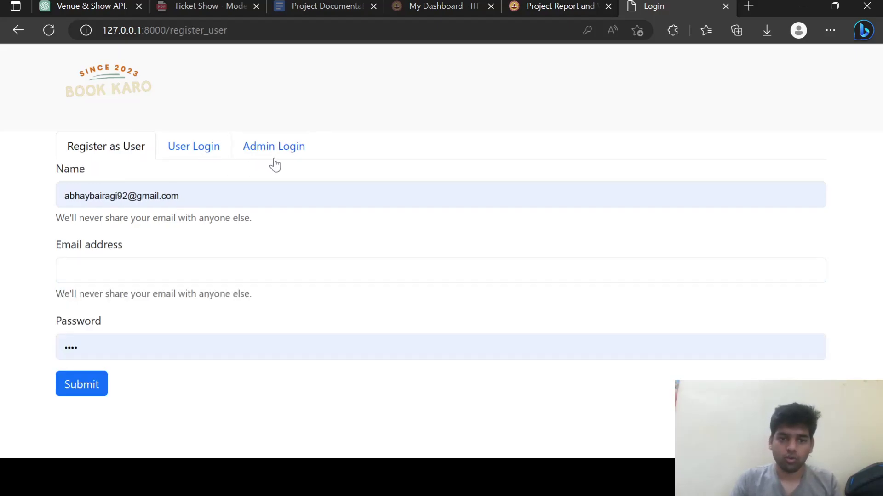
Step: Switch from user registration to the admin login form and sign in with the prefilled credentials
left_click_drag(186, 196, 158, 196)
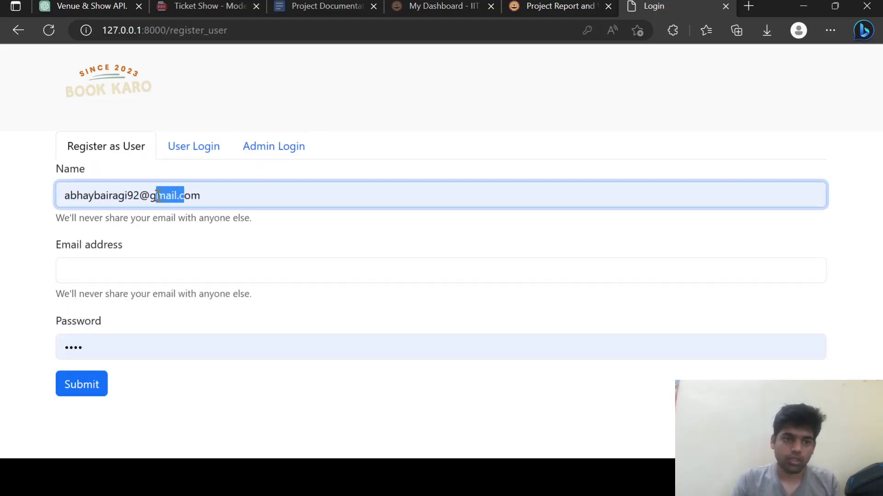
left_click(275, 147)
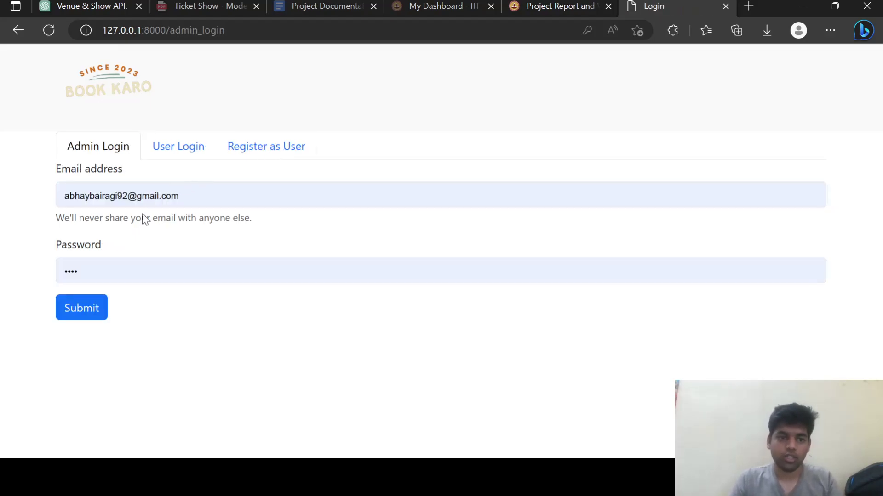
left_click(89, 307)
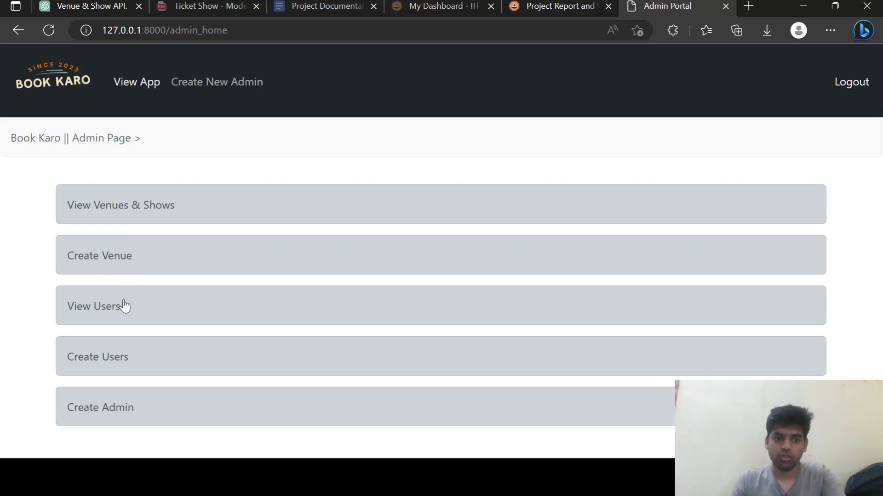
Step: View the list of registered users, and return to the admin page
left_click(124, 306)
scroll(151, 260, "down", 1)
scroll(151, 260, "up", 1)
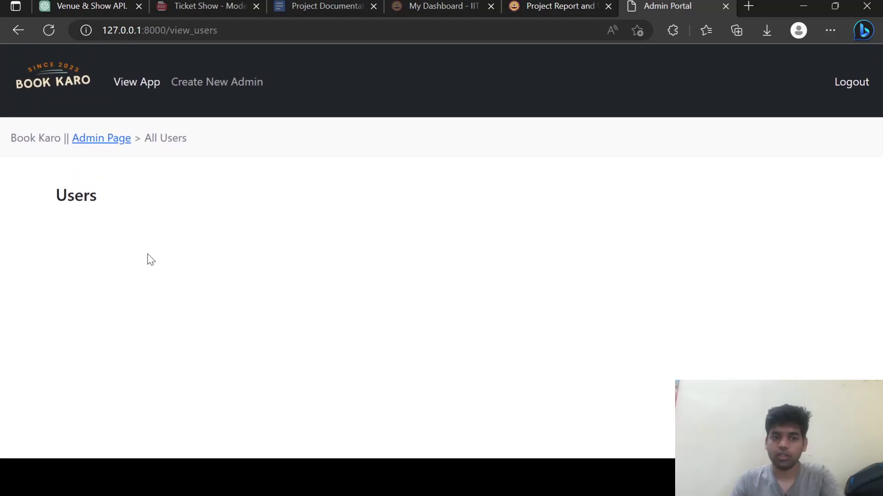
key("alt+Left")
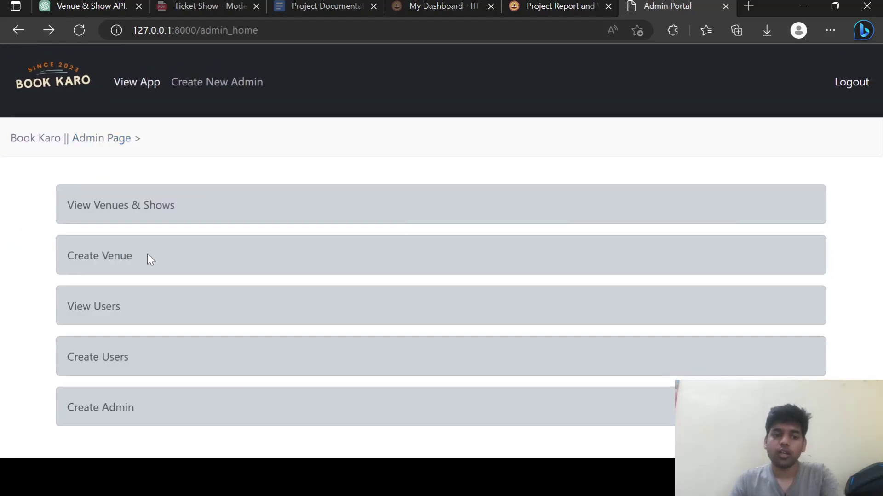
Step: Look at the forms for creating users and admins, returning to the admin page after each
left_click(125, 362)
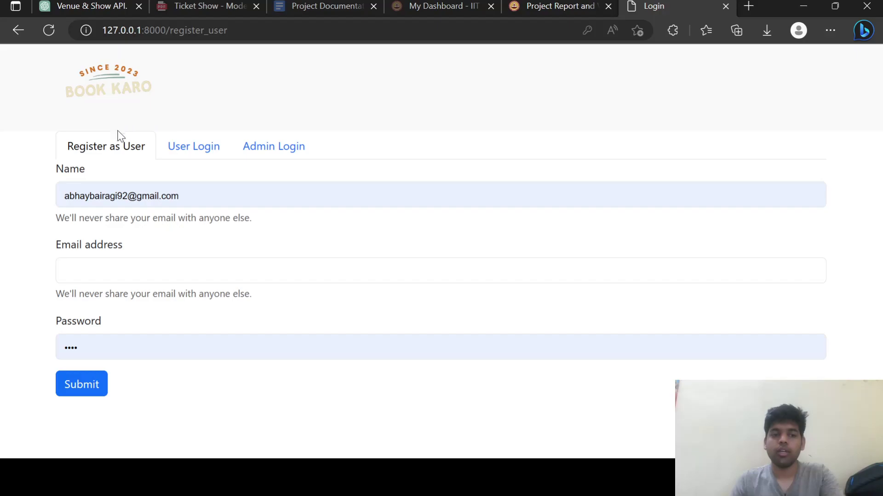
scroll(111, 182, "left", 5)
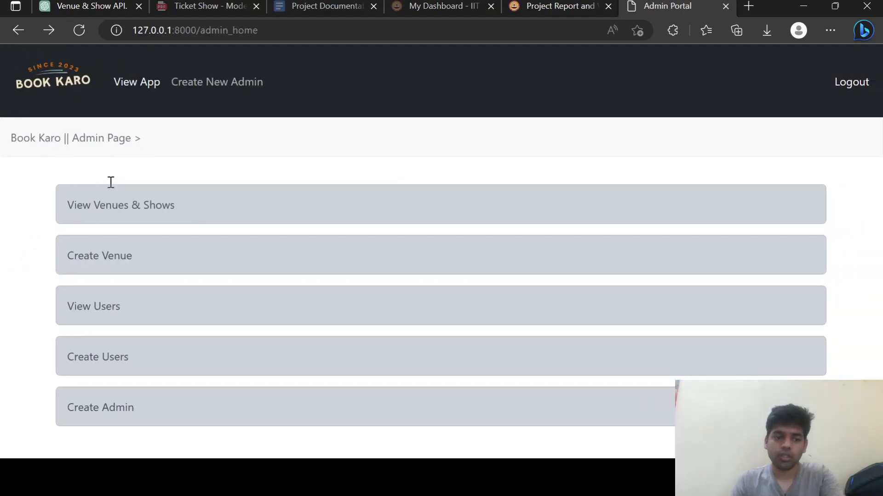
left_click(146, 416)
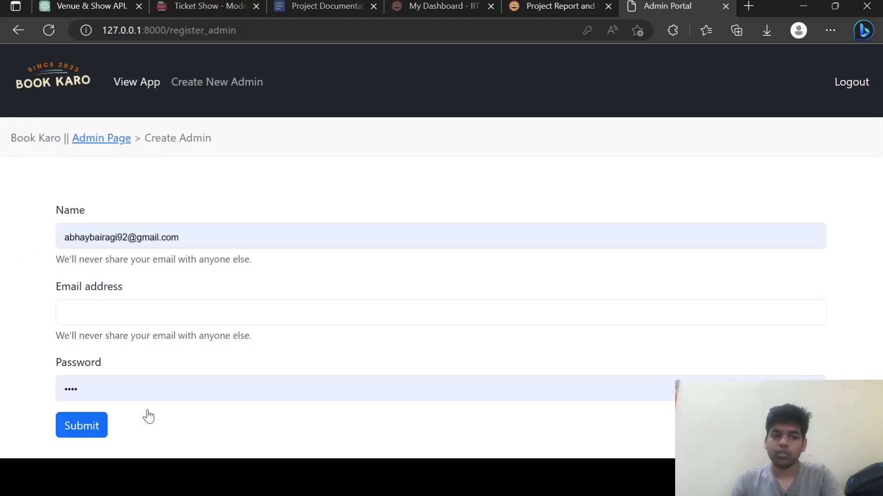
scroll(144, 311, "left", 5)
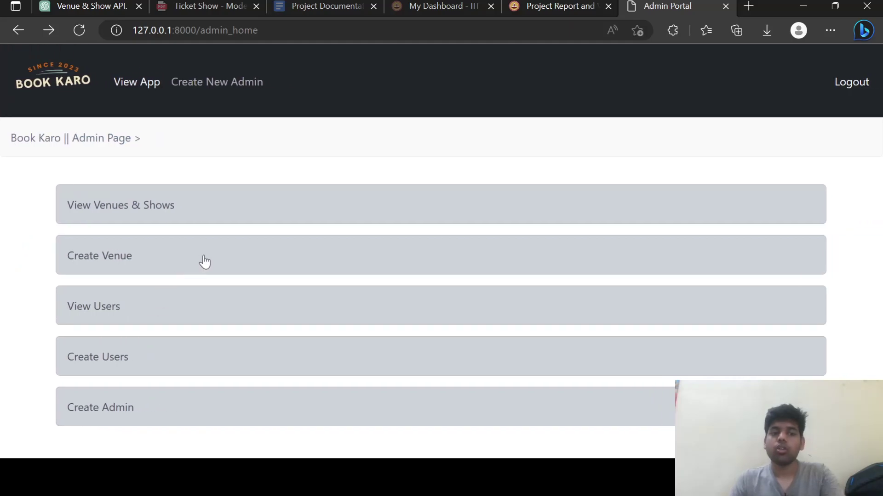
Step: Open the venues and shows overview and examine the shows listed under Samderia Cinema and PVR Cinema
left_click(219, 199)
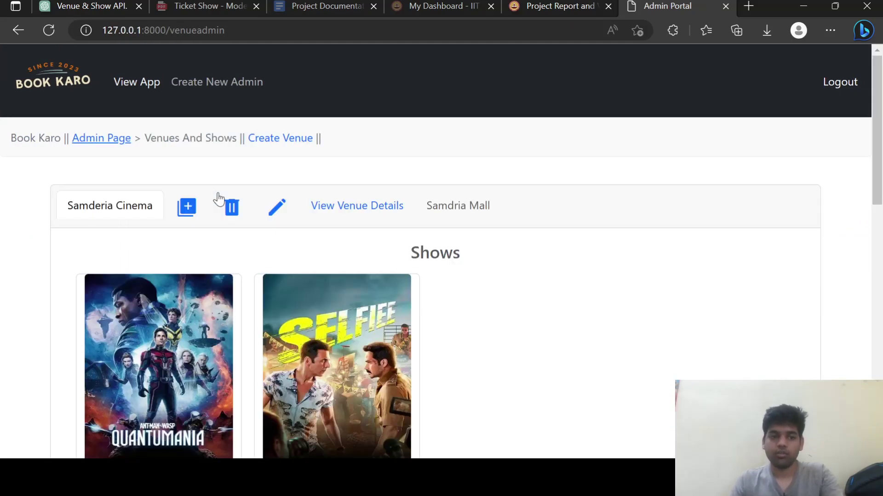
scroll(219, 199, "down", 4)
scroll(219, 199, "up", 4)
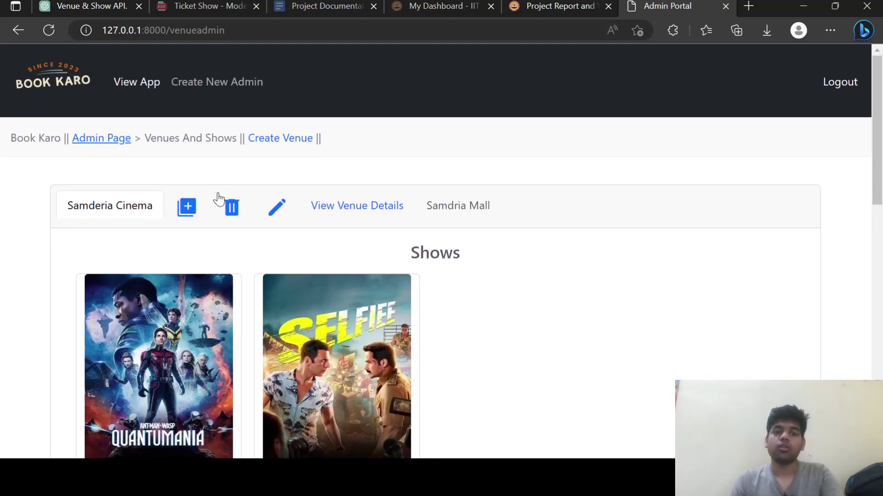
scroll(219, 199, "down", 1)
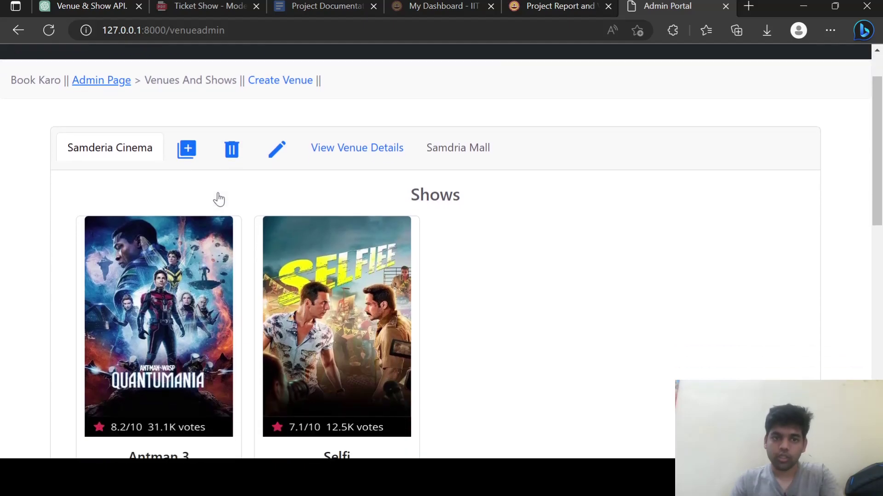
scroll(218, 199, "down", 2)
scroll(219, 200, "down", 6)
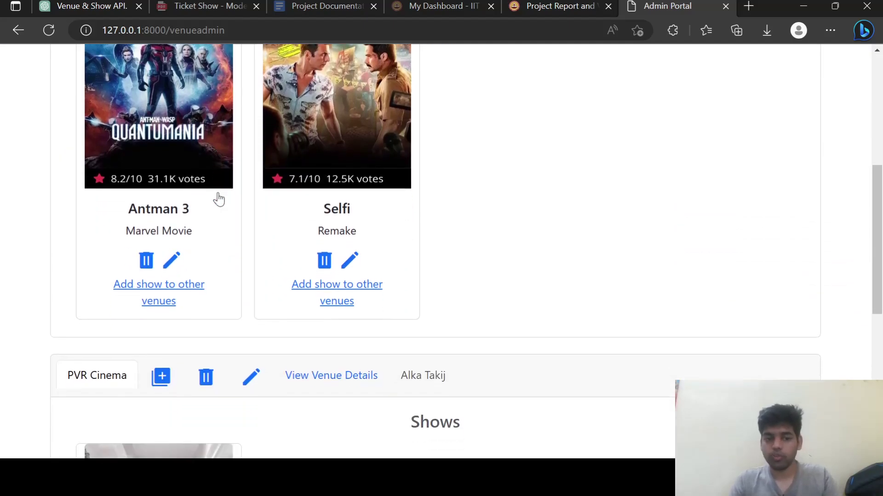
scroll(219, 199, "up", 10)
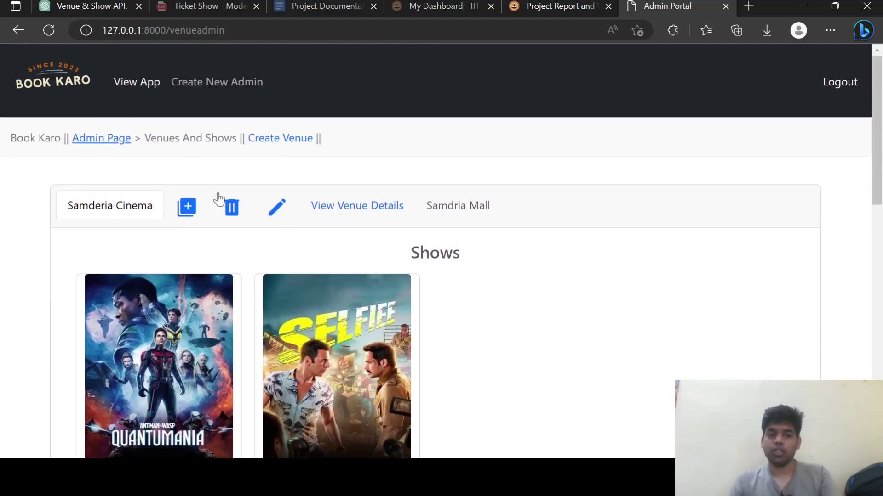
scroll(219, 199, "down", 12)
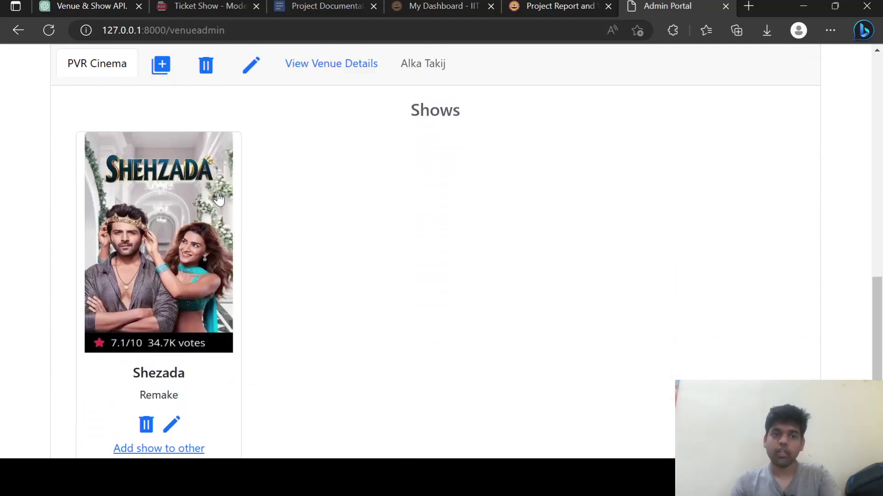
scroll(219, 199, "up", 6)
scroll(219, 199, "up", 4)
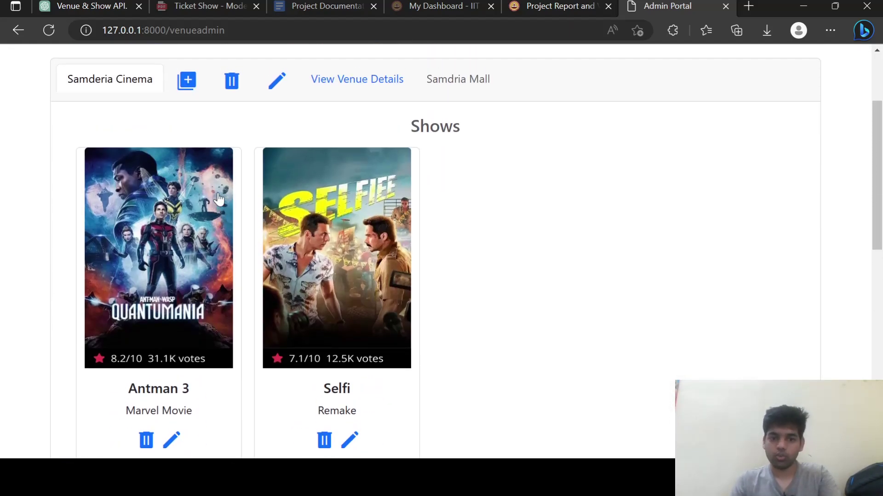
scroll(376, 246, "down", 10)
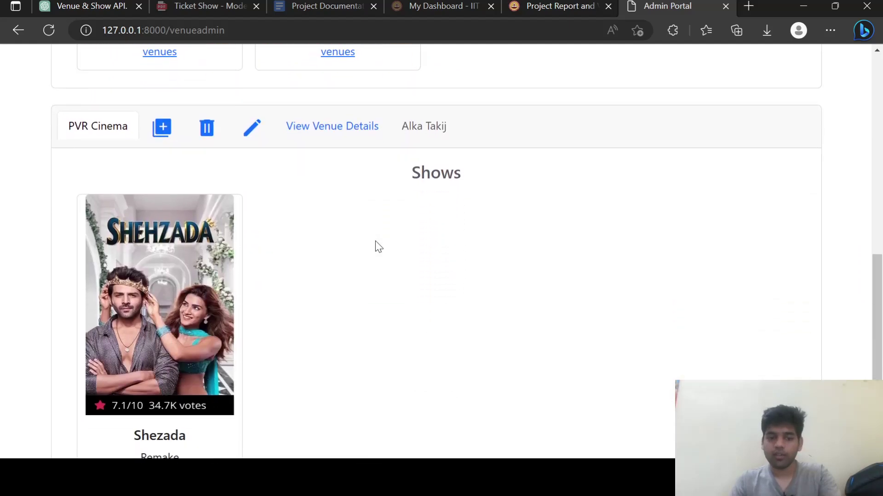
scroll(375, 242, "down", 2)
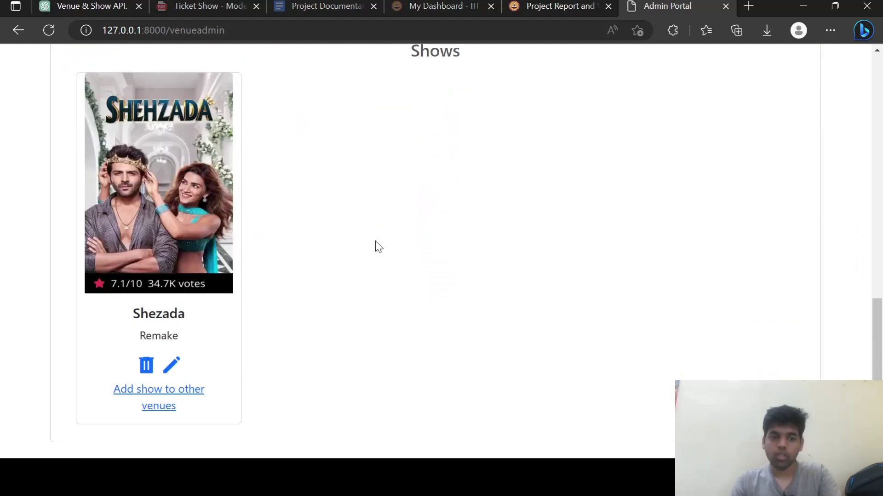
scroll(375, 242, "up", 12)
Step: Add the Selfi show from Samderia Cinema to the PVR Cinema venue and check that venue's shows
scroll(375, 241, "down", 5)
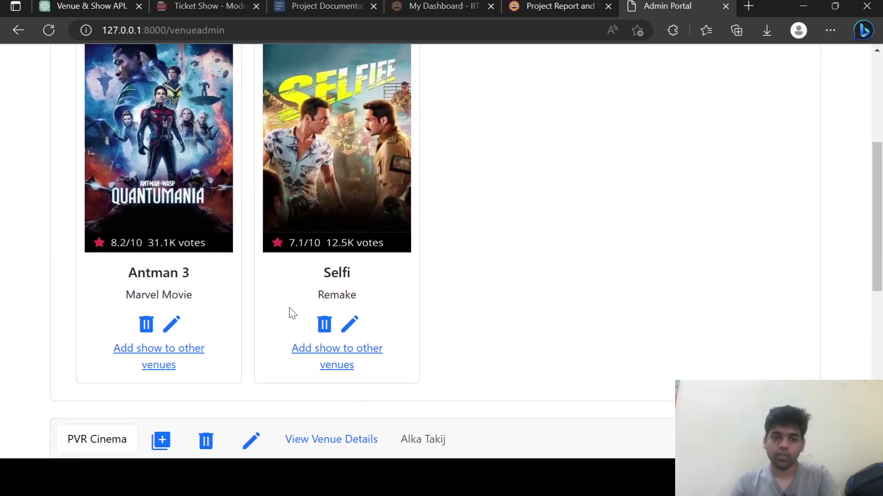
left_click(338, 357)
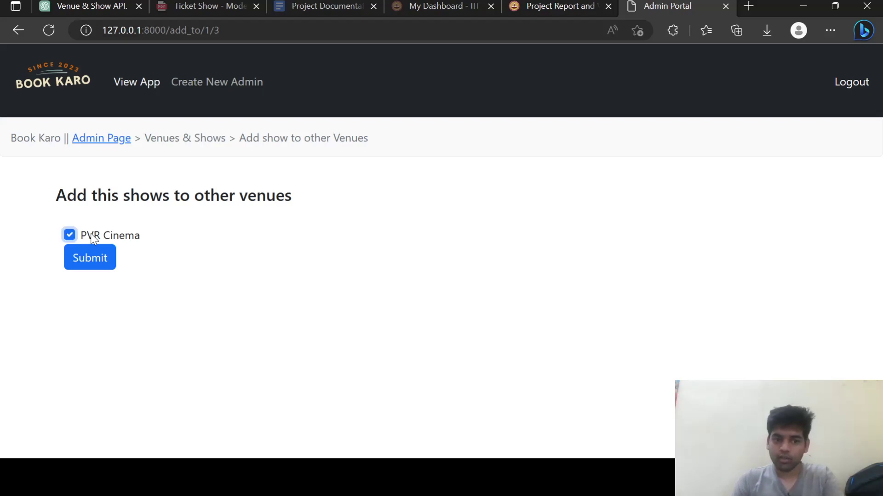
left_click(91, 258)
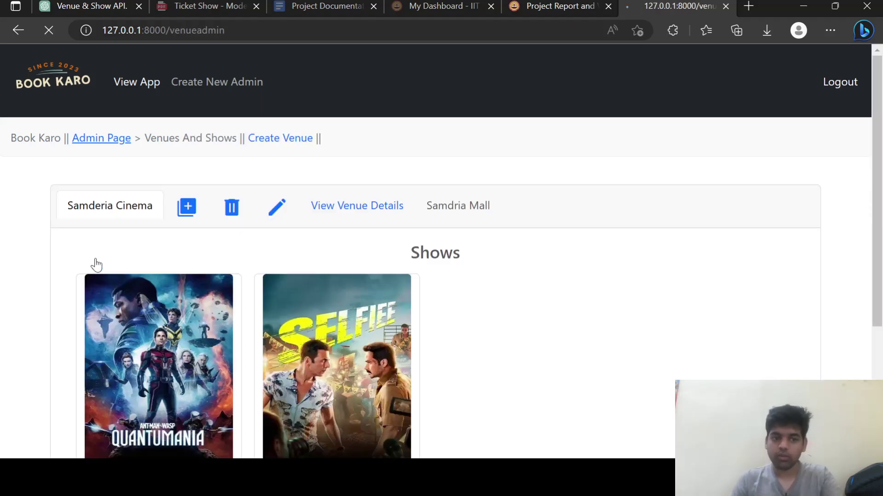
scroll(274, 302, "down", 10)
scroll(275, 304, "down", 3)
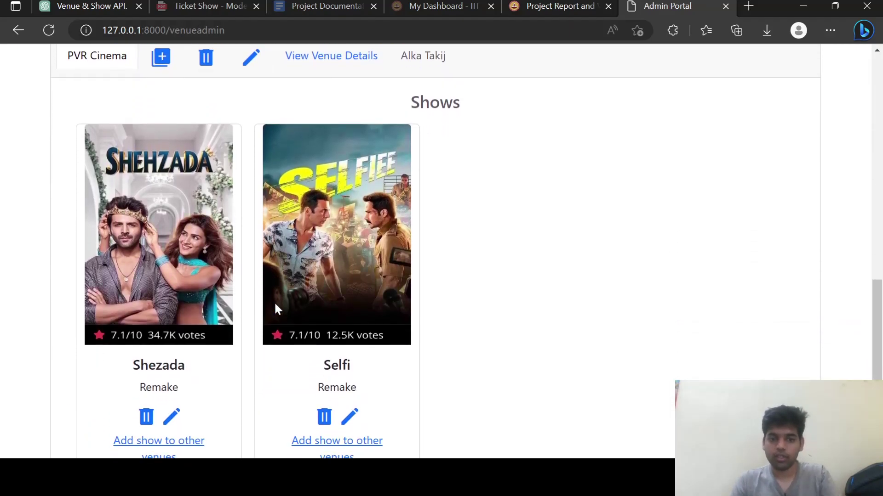
scroll(275, 303, "up", 12)
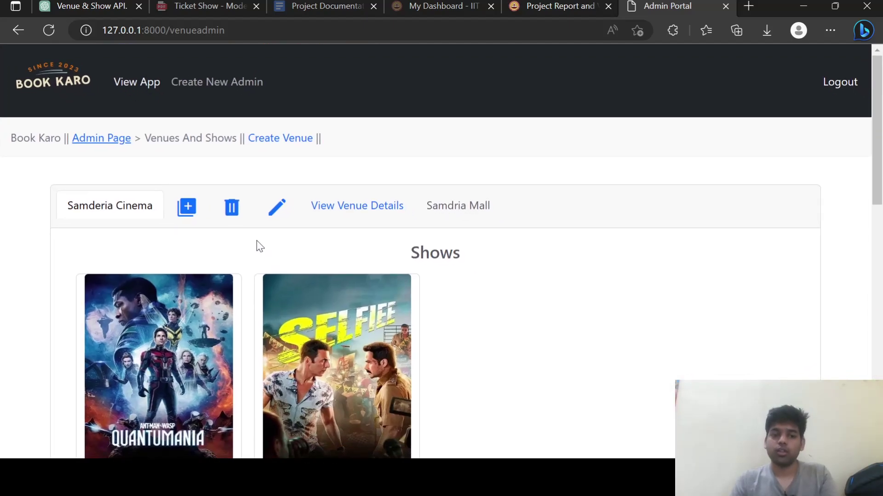
Step: Open the form for uploading a new show to Samderia Cinema
scroll(247, 282, "down", 6)
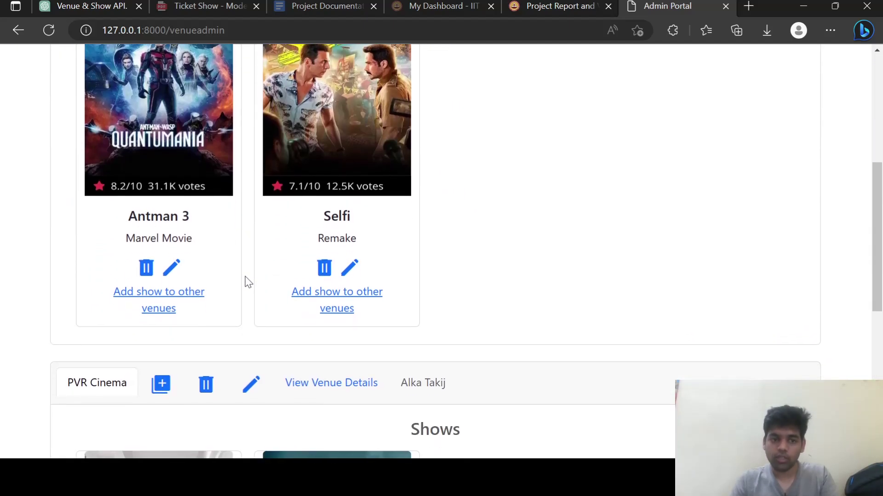
scroll(247, 282, "up", 3)
scroll(246, 282, "up", 2)
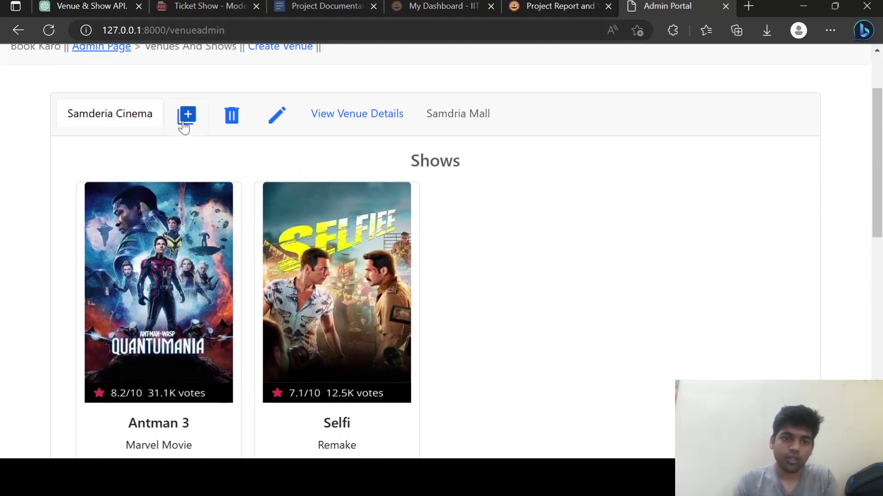
left_click(185, 120)
scroll(227, 310, "down", 2)
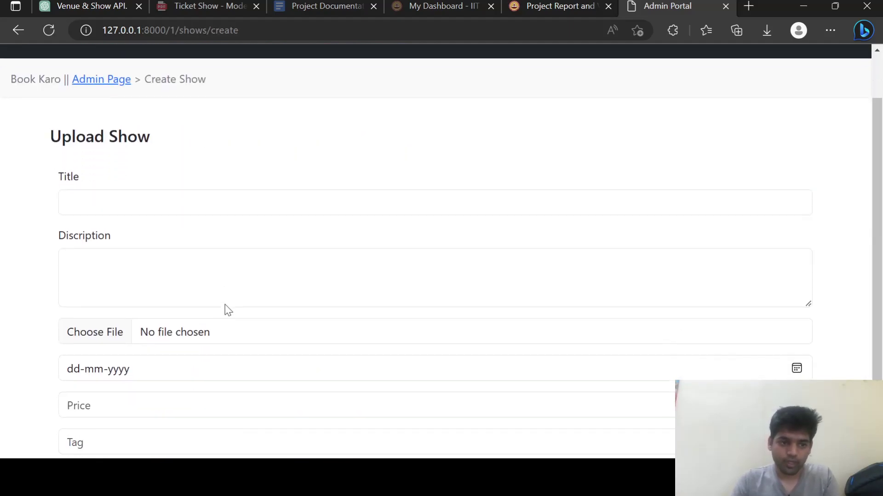
Step: Give the new show the title "Mahabharat" and the description "ascjkm,"
left_click(177, 178)
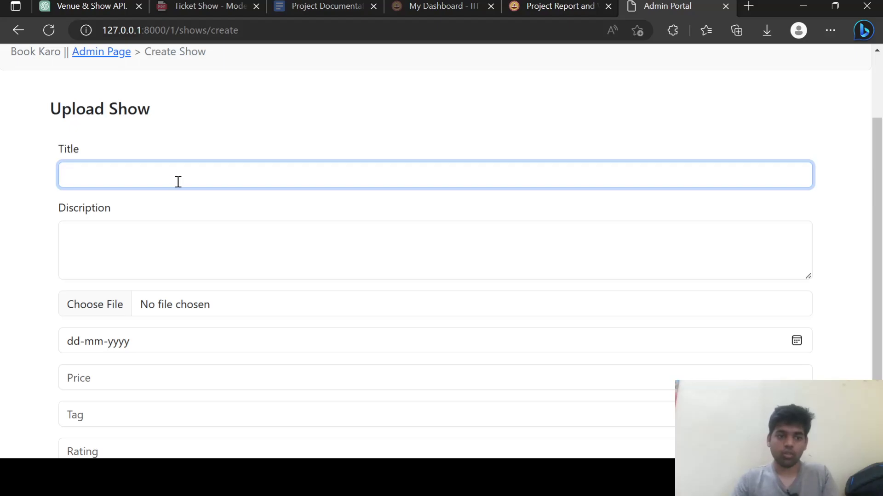
left_click(153, 276)
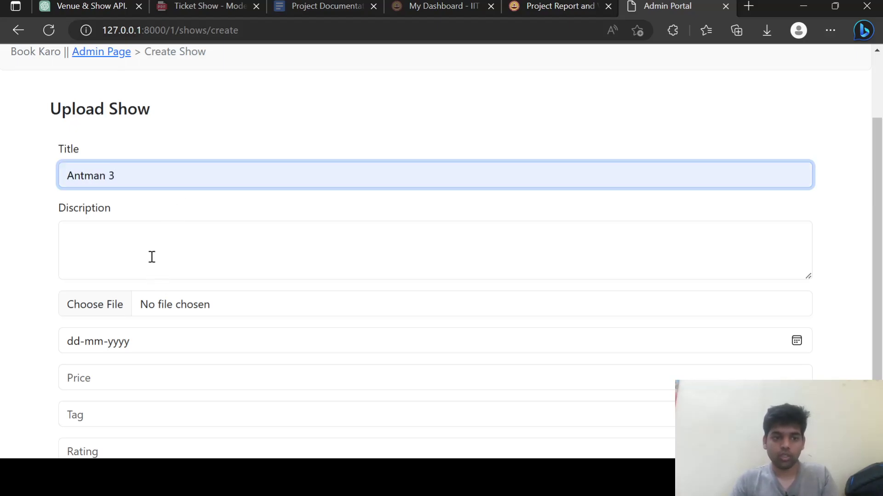
key("BackSpace")
key("BackSpace")
key("BackSpace")
key("BackSpace")
key("BackSpace")
key("BackSpace")
type("ma")
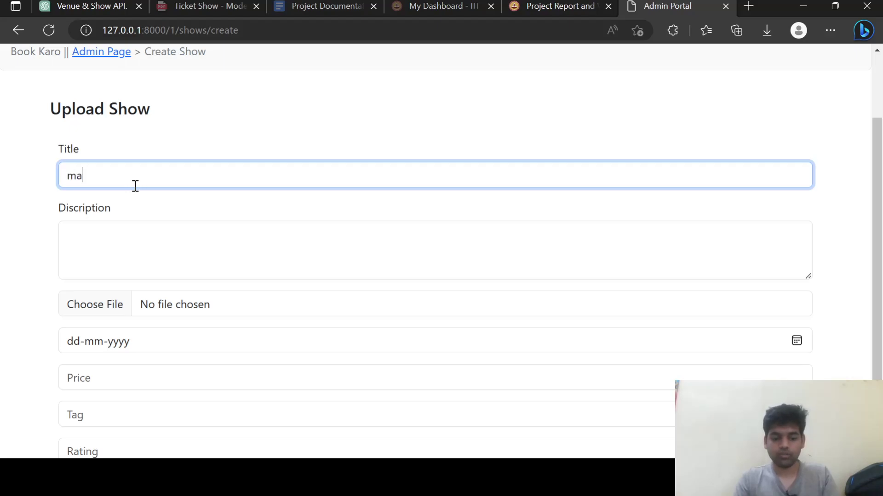
type("ha")
left_click(119, 216)
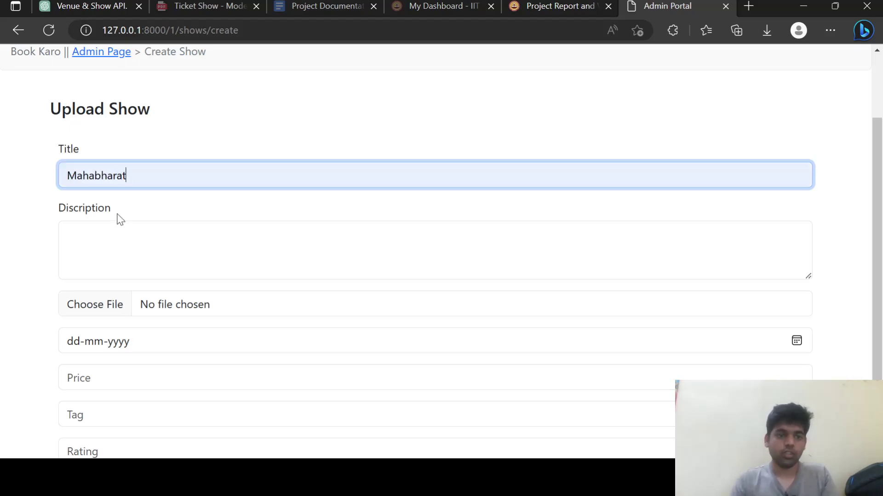
left_click(109, 246)
type("ascjkm,")
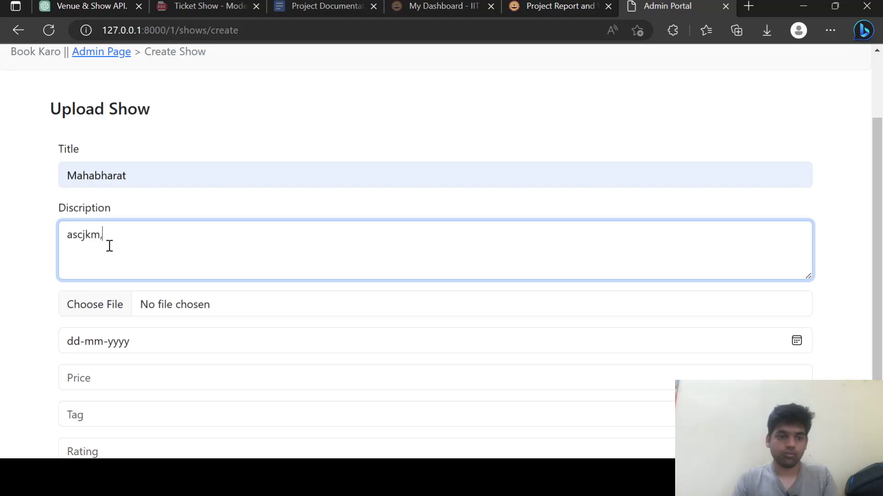
Step: Attach the image MAHABHARAT-3D-ANIMATION-MOVIE-Anil-Kapoor.webp to the show and set its price to 300
left_click(129, 299)
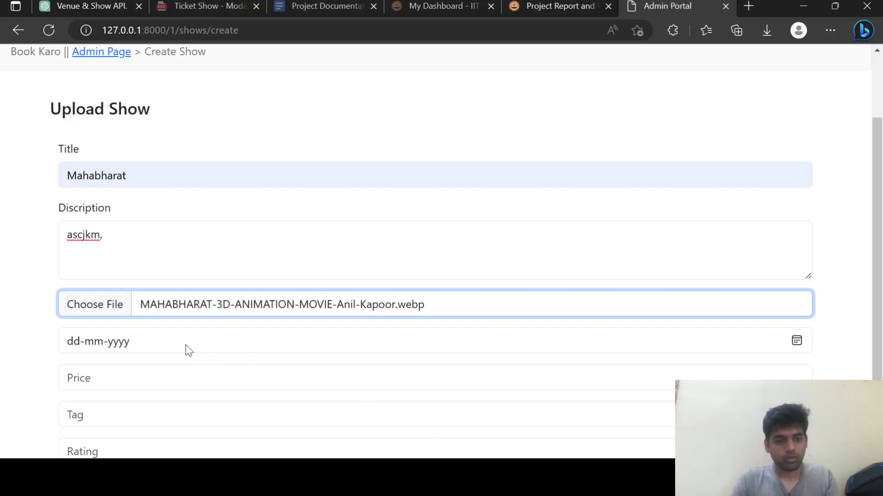
left_click(180, 376)
type("3000")
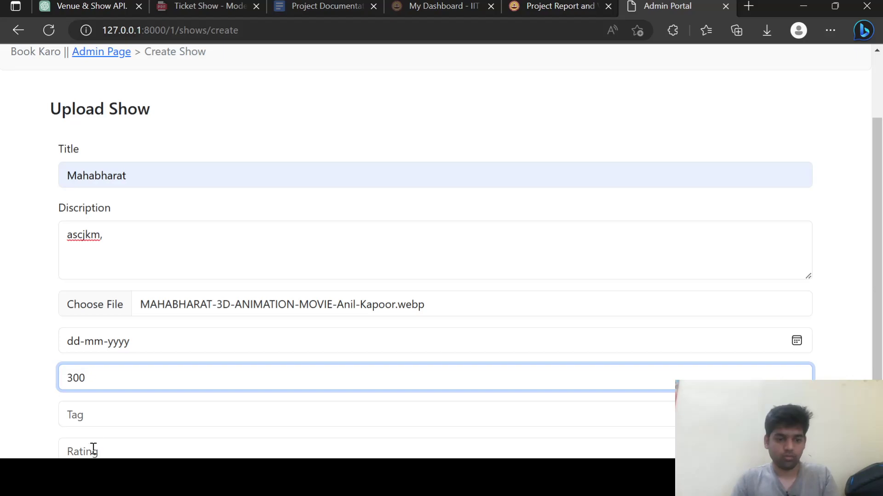
Step: Set the show's tag to "Action" and its rating to 8
left_click(98, 422)
type("Action")
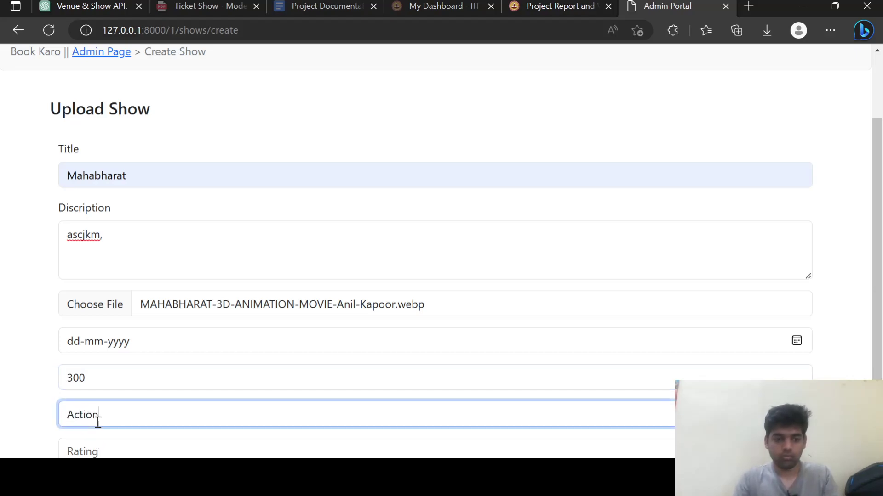
scroll(96, 421, "down", 1)
left_click(98, 411)
type("8")
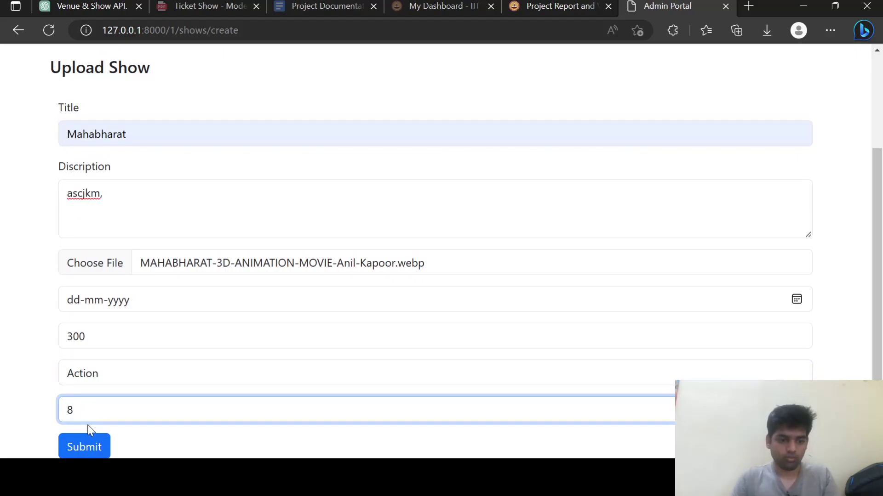
Step: Set the new show's date to 27-03-2023 and submit the show
left_click(88, 445)
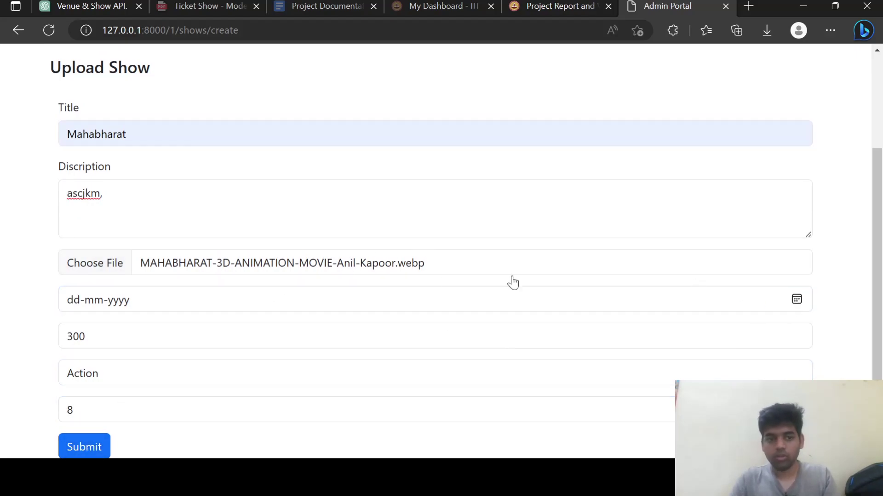
left_click(114, 300)
type("27032023")
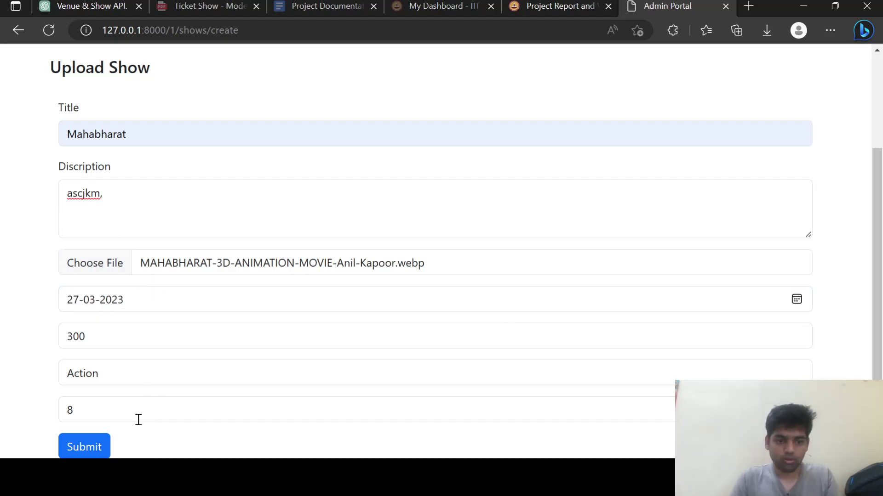
left_click(92, 445)
scroll(369, 324, "down", 6)
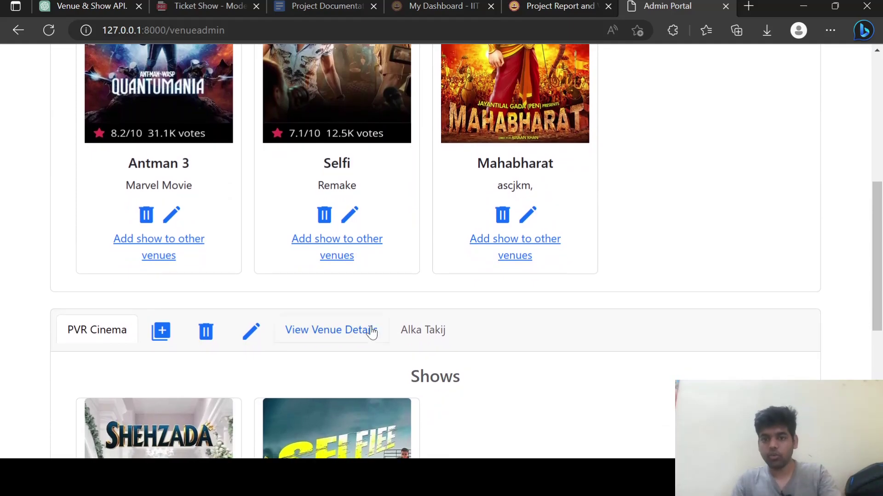
Step: View the venues to which the Mahabharat show can be added, and return to the venue list
scroll(371, 326, "down", 3)
scroll(591, 214, "up", 4)
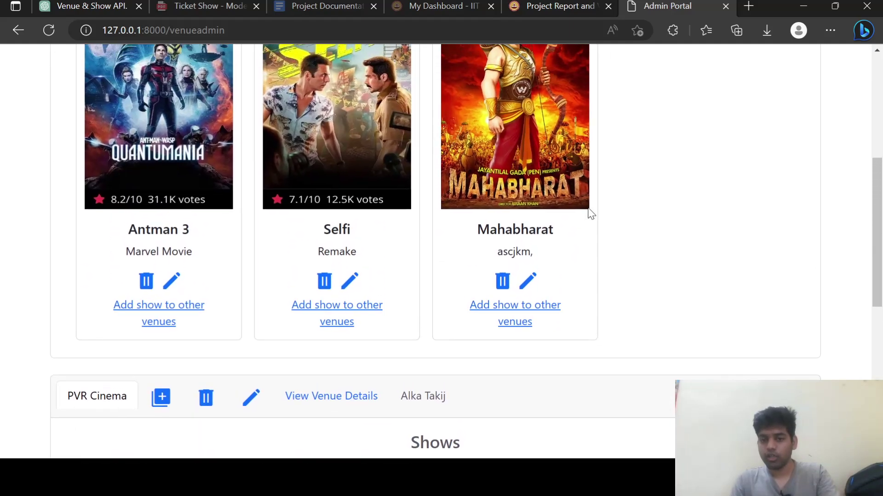
scroll(591, 214, "down", 9)
scroll(587, 211, "up", 6)
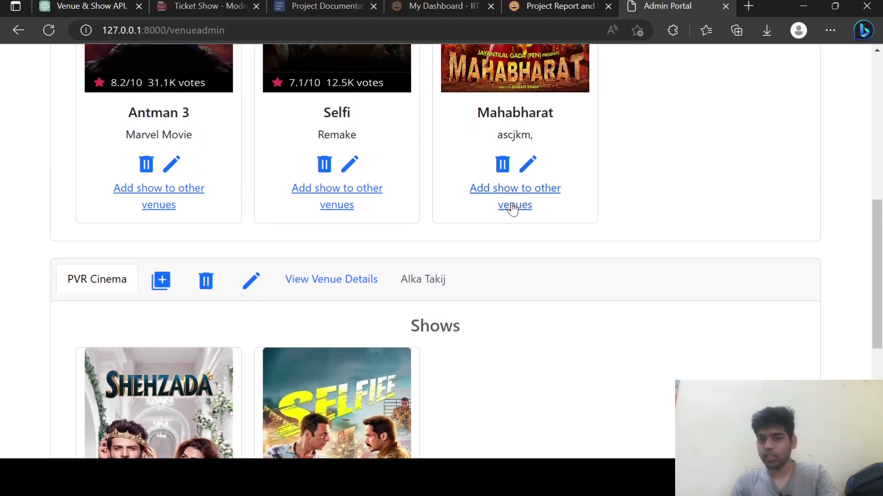
left_click(513, 206)
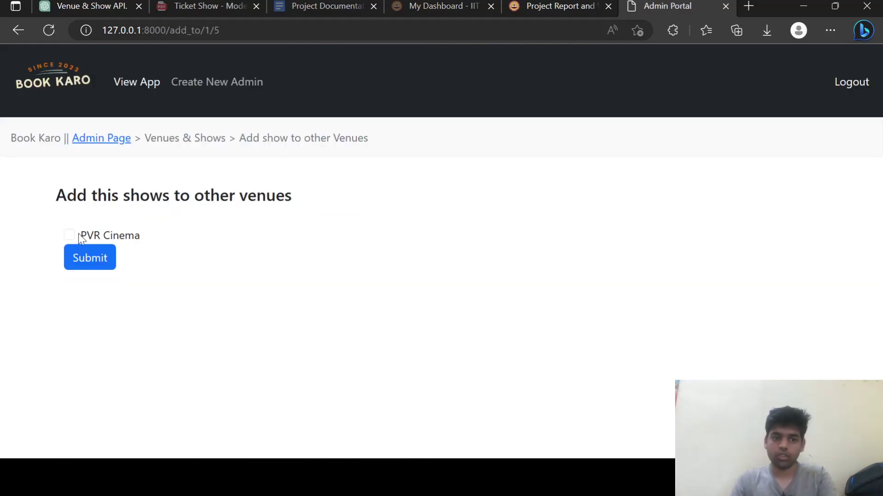
scroll(12, 250, "left", 5)
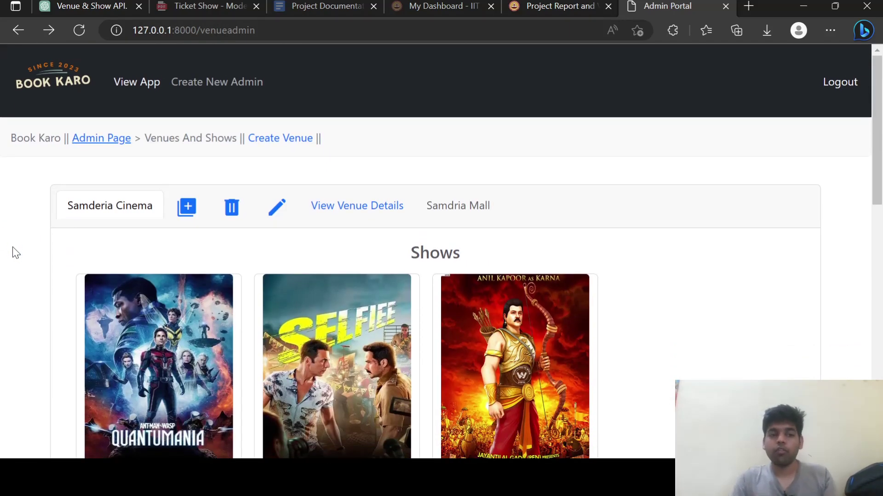
Step: Start creating a new venue and name it "Jashan Hall"
left_click(272, 148)
scroll(155, 197, "down", 1)
scroll(156, 197, "up", 2)
scroll(176, 230, "down", 1)
left_click(143, 238)
type("Jasha")
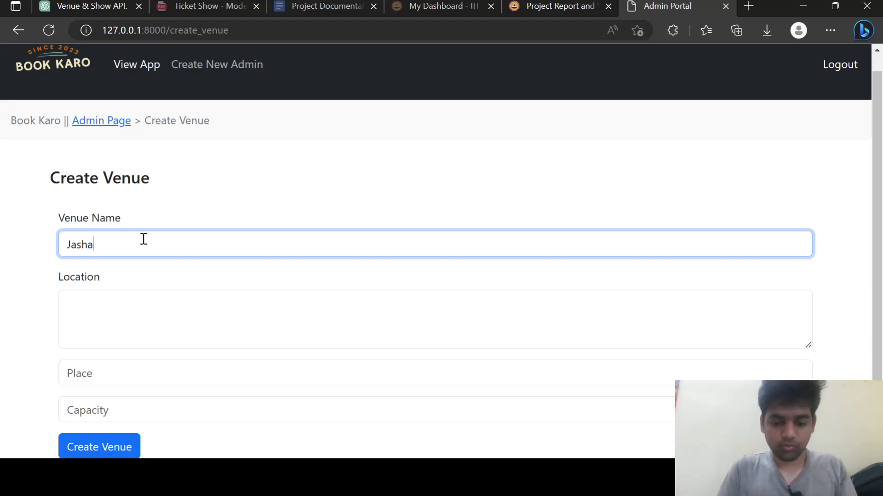
type("n Hall")
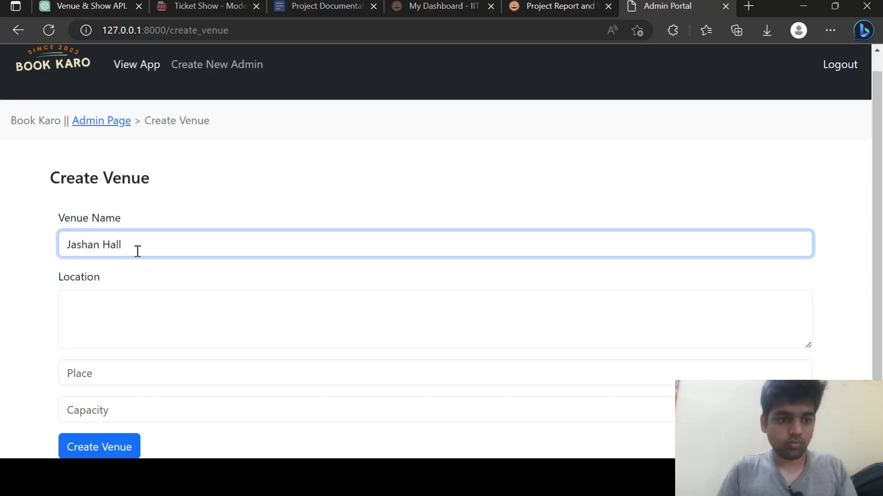
Step: Set the venue's location to "Jabalpur" and place to "JEC", enter its capacity, and create the venue
left_click(126, 313)
type("Jabalpur")
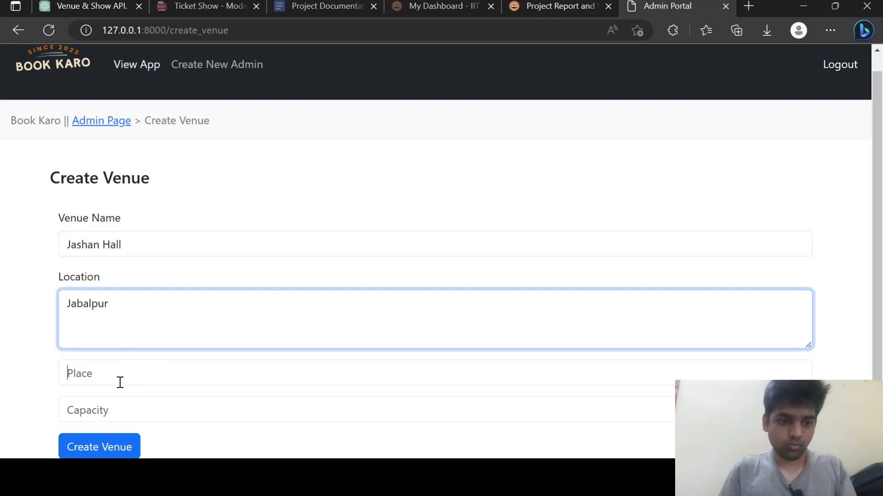
left_click(119, 382)
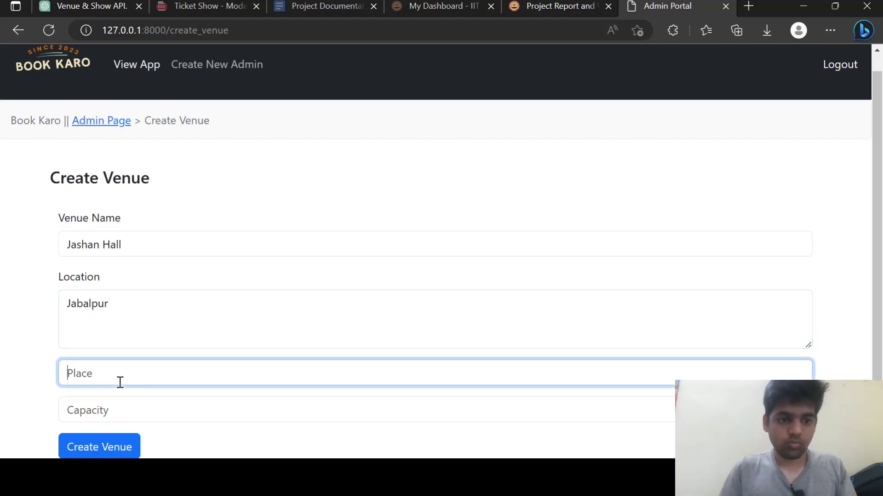
left_click(96, 262)
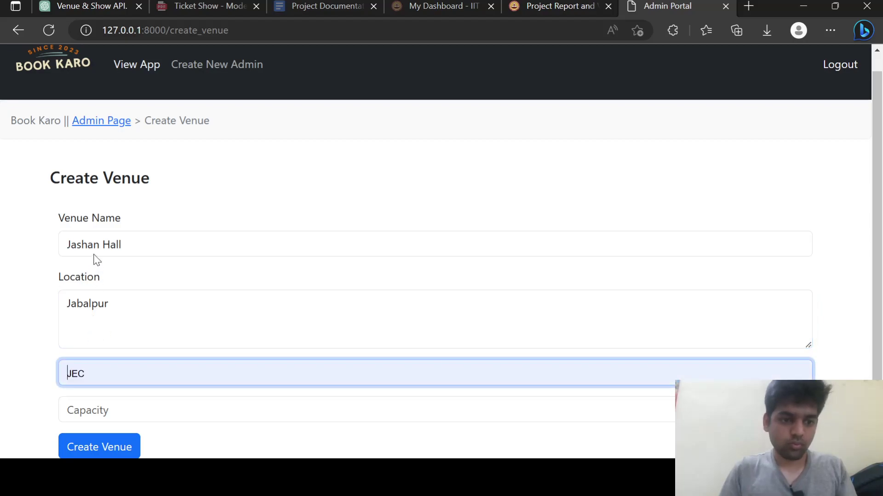
left_click(88, 413)
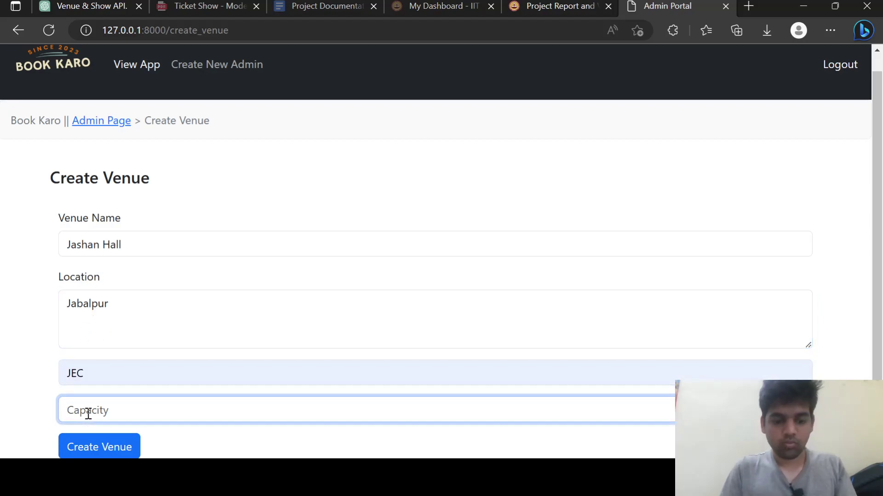
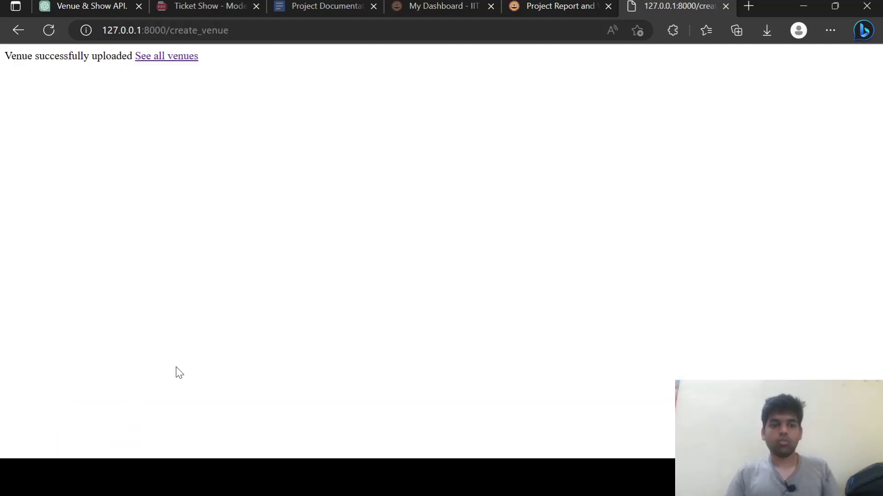
Step: Open the form for adding PVR Cinema's Selfi show to other venues
scroll(256, 197, "down", 15)
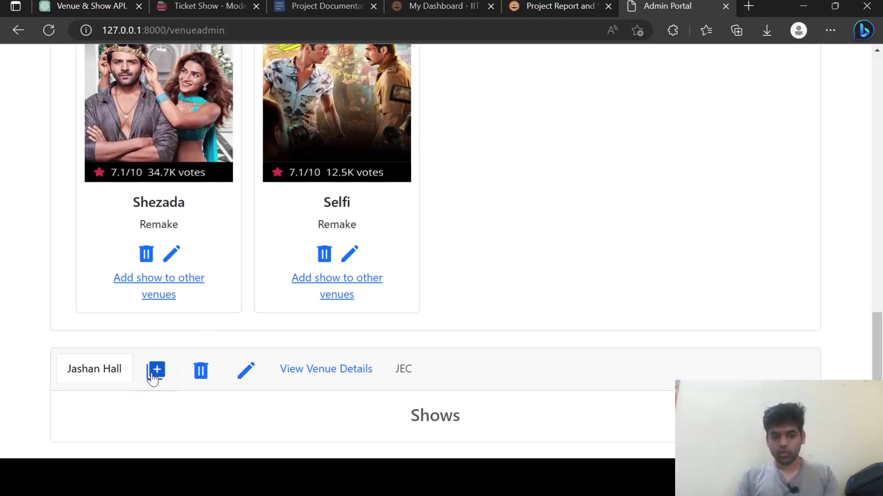
scroll(453, 264, "up", 10)
scroll(455, 255, "down", 7)
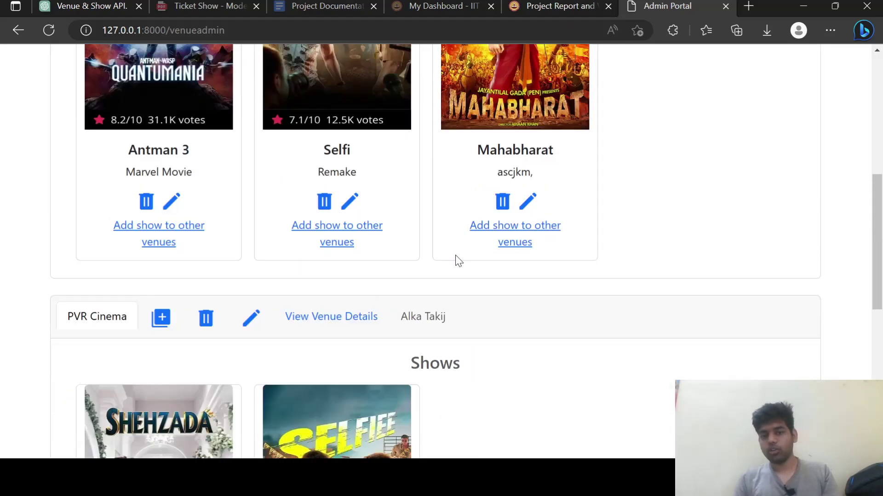
scroll(369, 409, "down", 3)
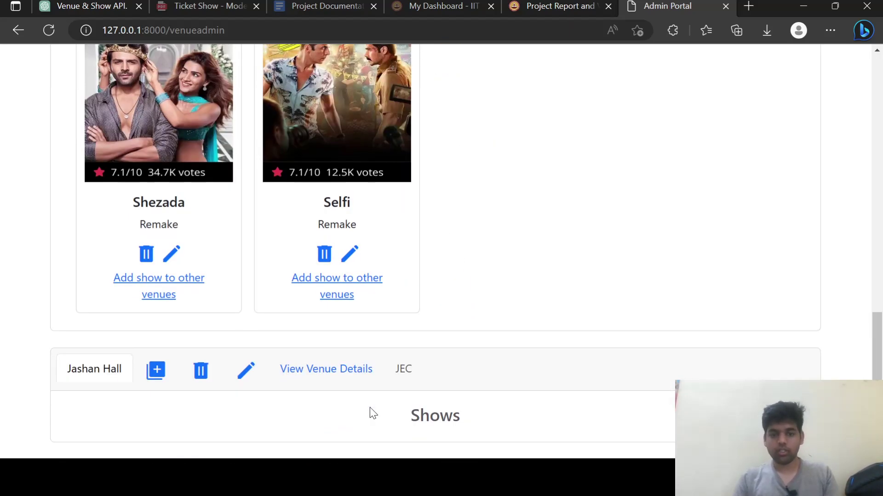
left_click(332, 279)
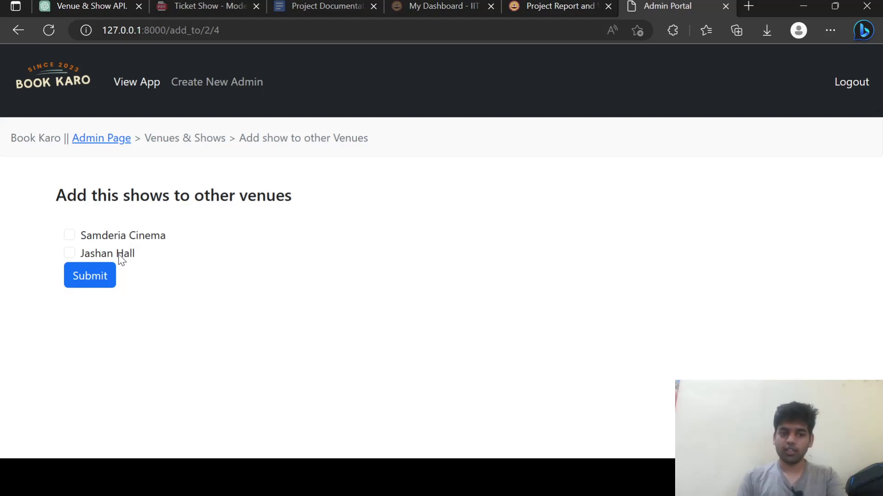
Step: Choose only Jashan Hall as the additional venue for the Selfi show and submit the choice
left_click_drag(121, 258, 122, 257)
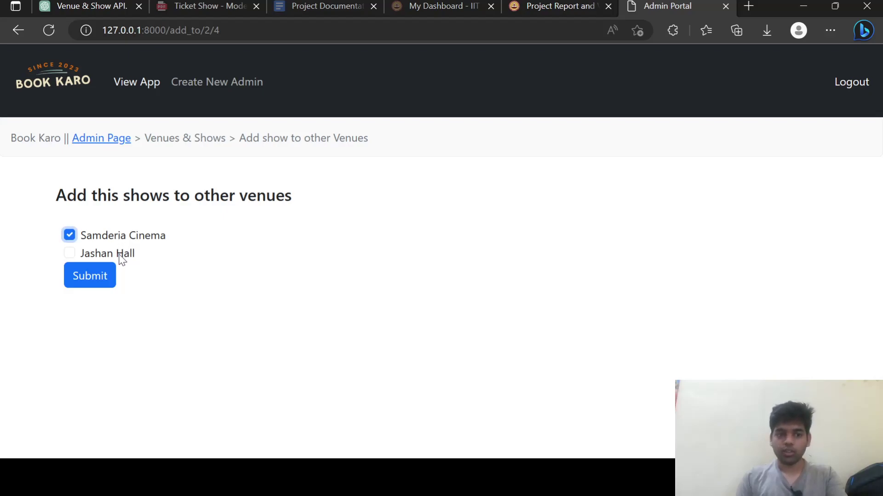
left_click(114, 242)
left_click(107, 241)
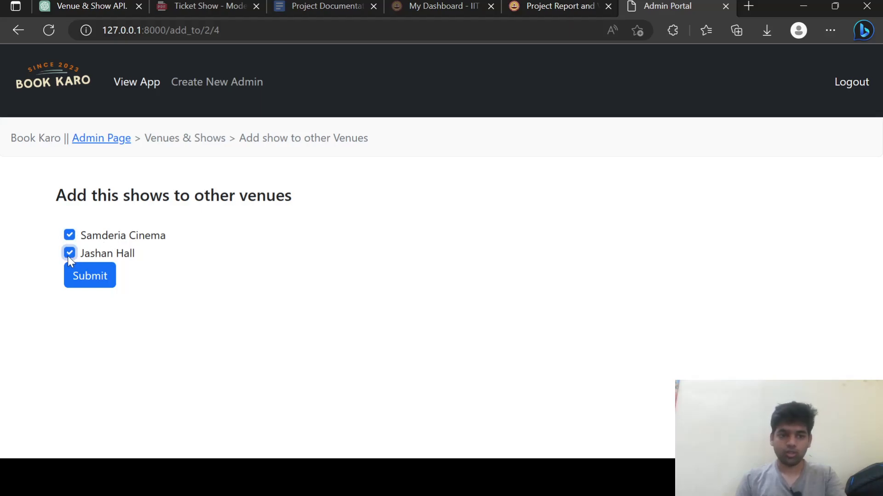
left_click(70, 236)
left_click(86, 276)
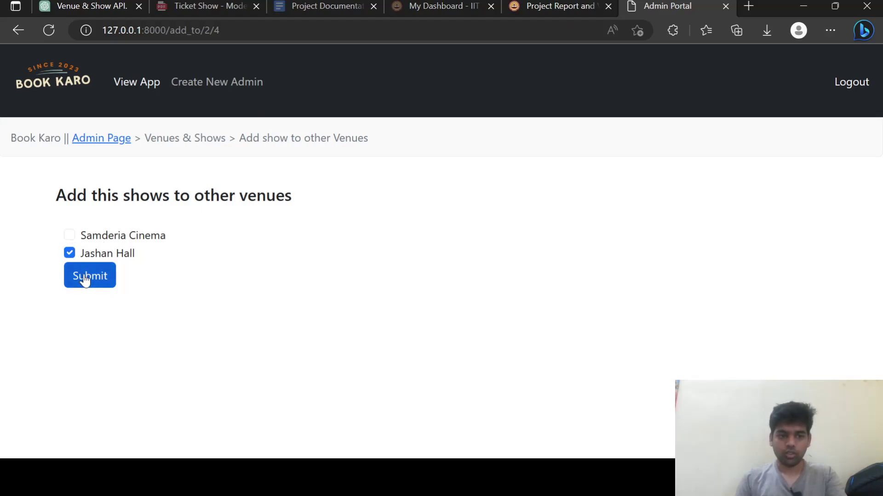
scroll(134, 314, "down", 15)
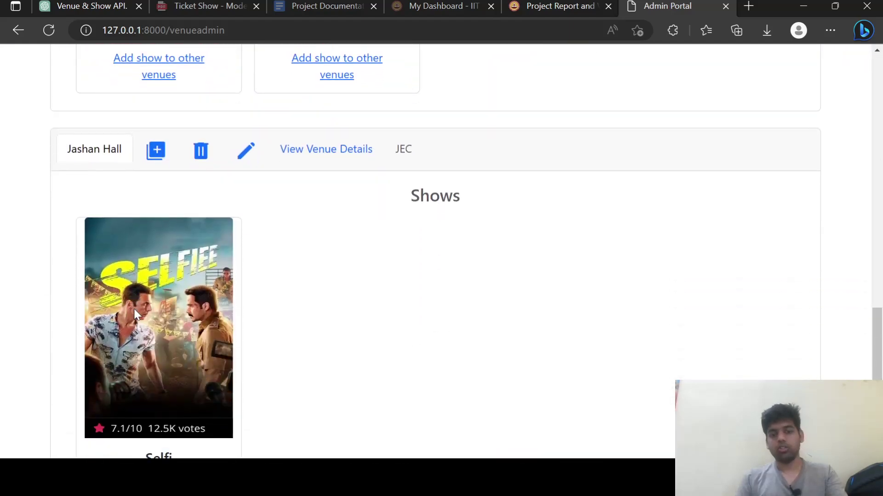
Step: View the edit form of the Samderia Cinema venue and return to the venue list
scroll(136, 314, "up", 15)
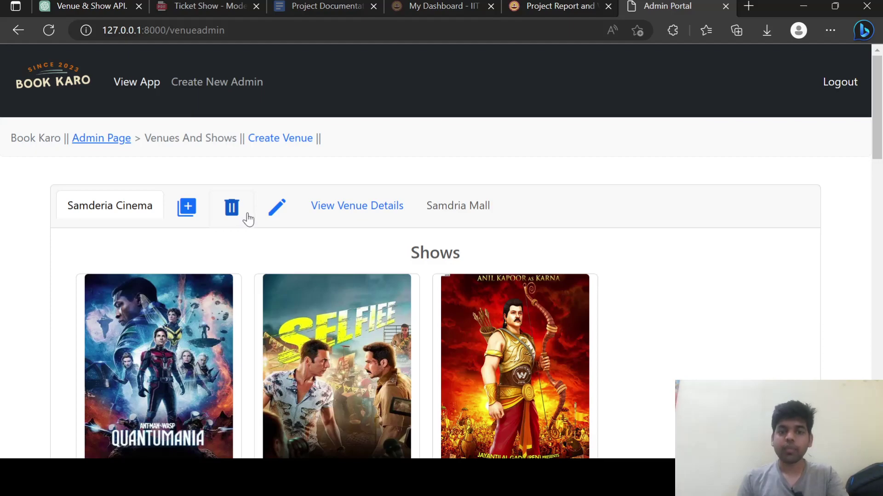
left_click(289, 215)
scroll(289, 216, "down", 1)
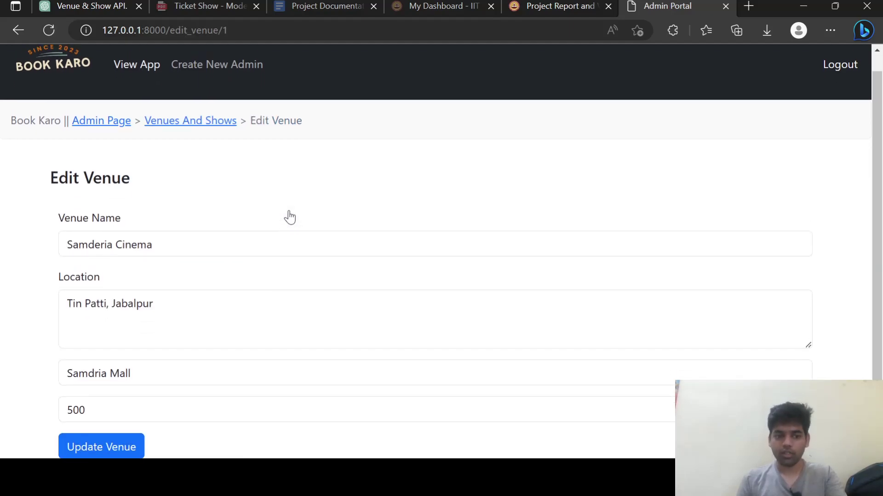
key("alt+Left")
Step: Review the edit form of Samderia Cinema's Antman 3 show and return to the venue list
scroll(289, 216, "down", 6)
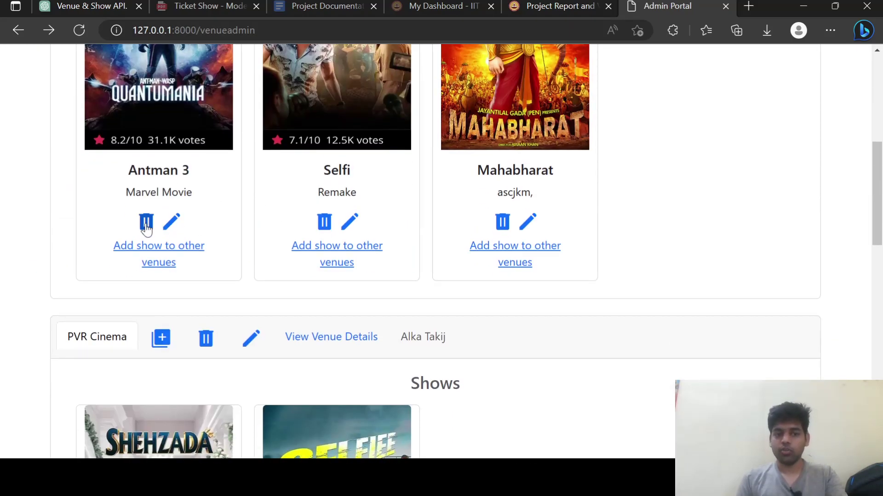
left_click(170, 222)
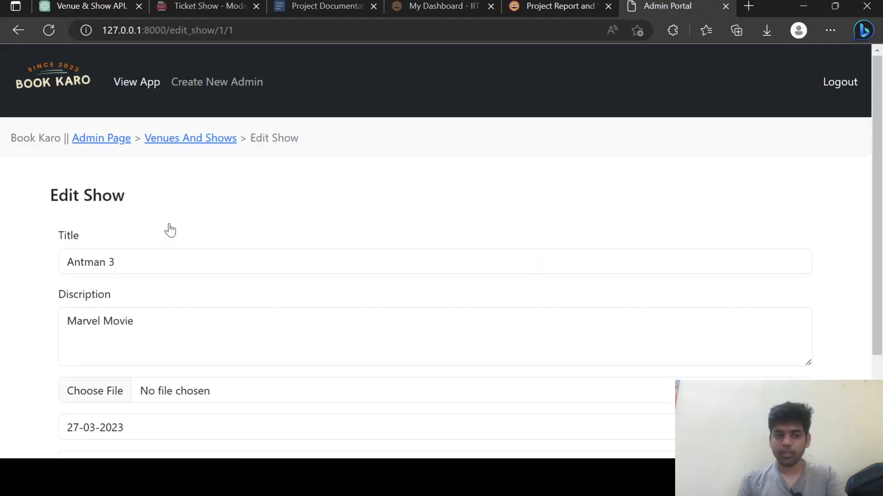
scroll(168, 229, "down", 3)
scroll(174, 226, "up", 1)
key("alt+Left")
Step: Delete the Jashan Hall venue from the venue list
scroll(171, 228, "down", 15)
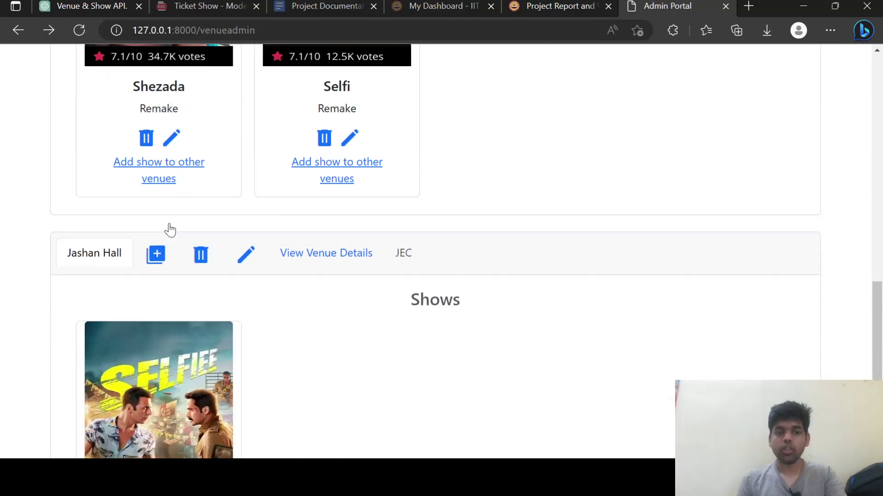
scroll(170, 229, "up", 2)
scroll(170, 228, "up", 15)
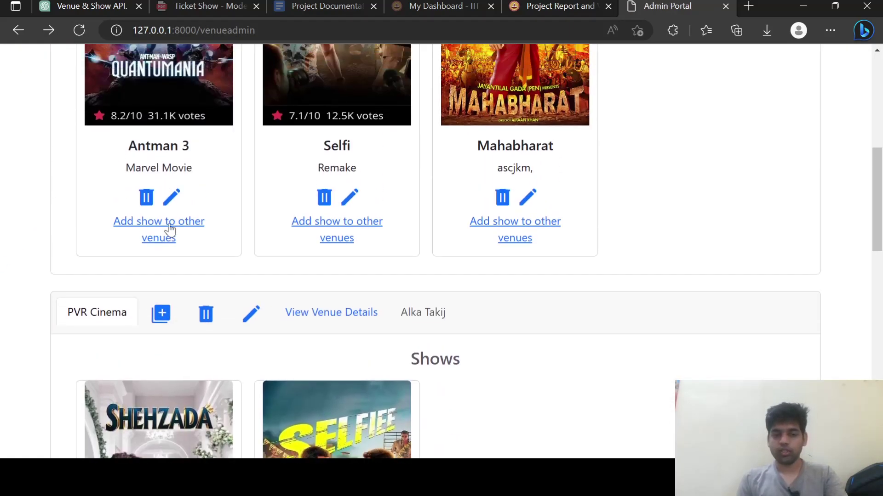
scroll(446, 250, "down", 15)
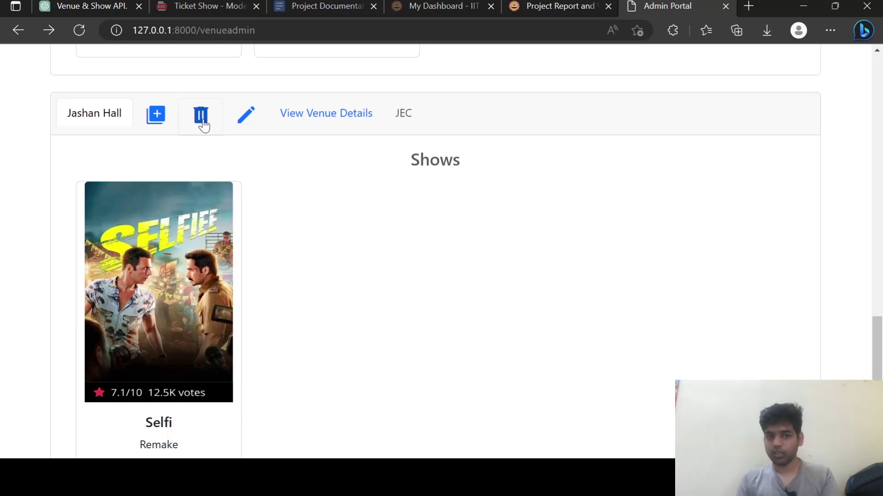
left_click(203, 122)
scroll(204, 124, "down", 15)
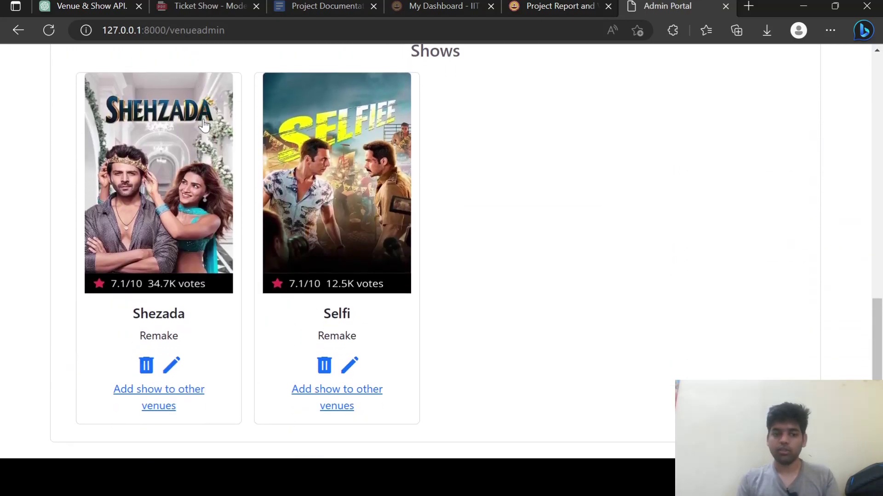
Step: Rename the Samderia Cinema venue to "Samderia Cinema 1" and submit the venue edit
scroll(203, 124, "up", 15)
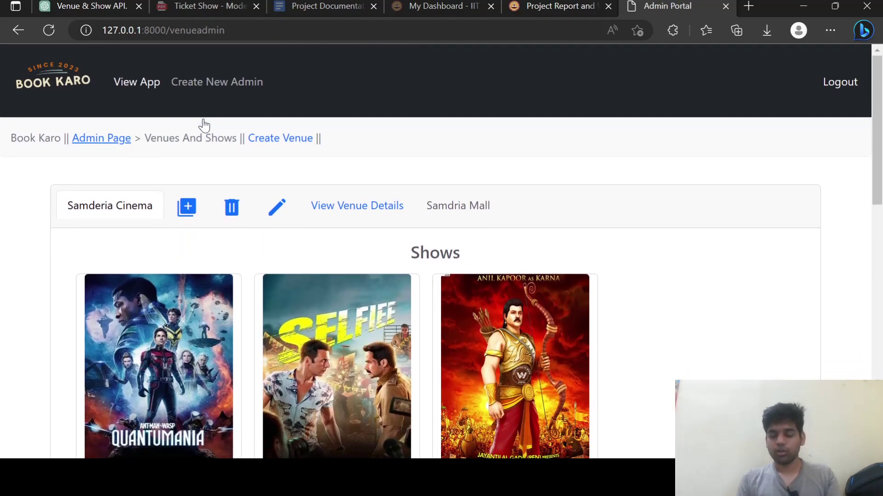
scroll(309, 226, "down", 2)
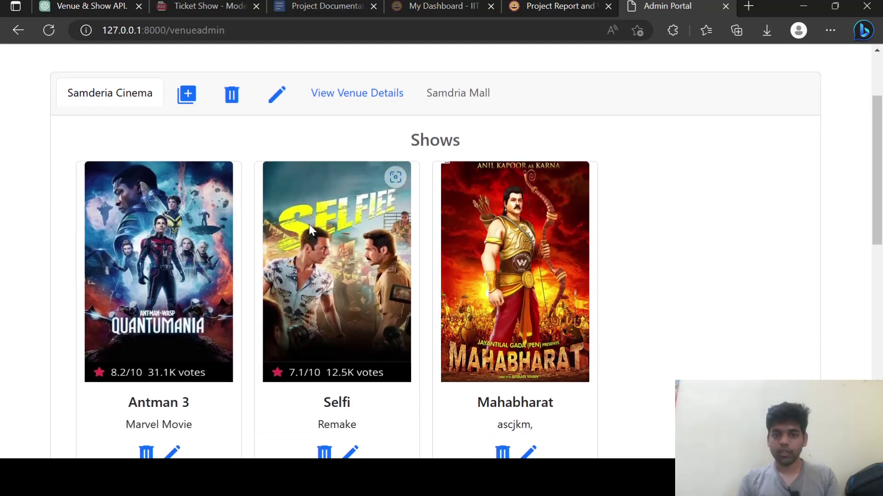
scroll(309, 224, "up", 1)
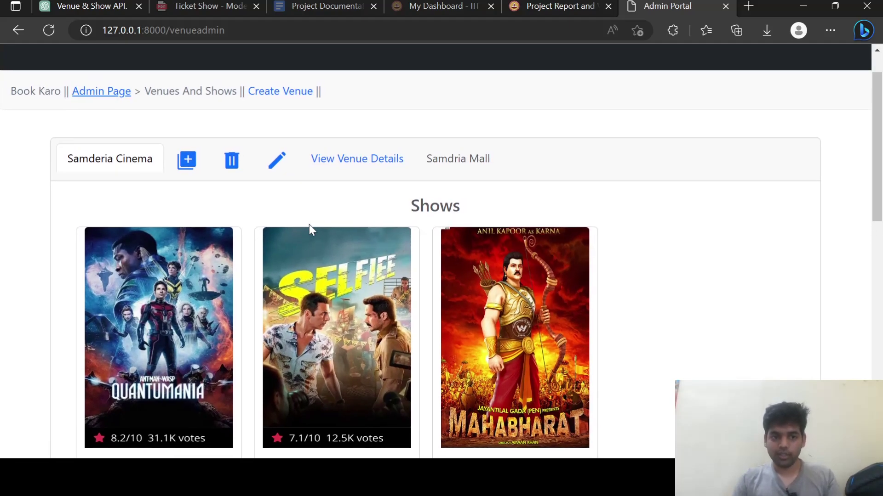
left_click(282, 166)
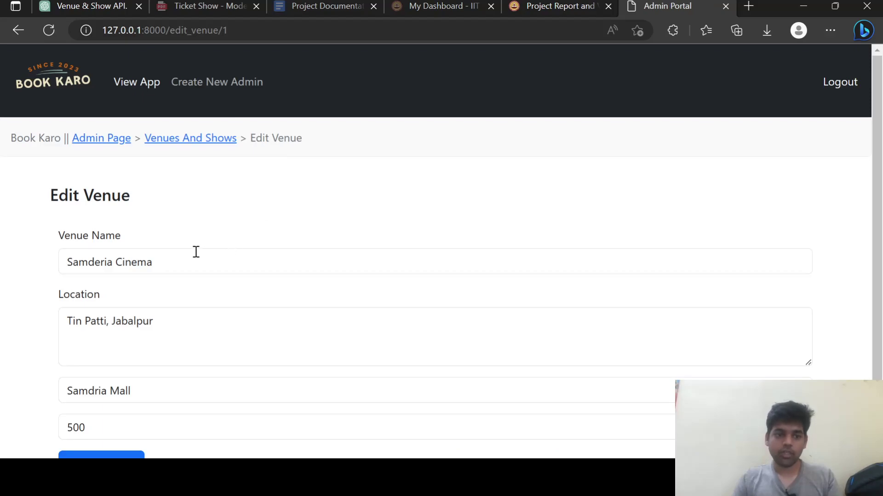
left_click(175, 261)
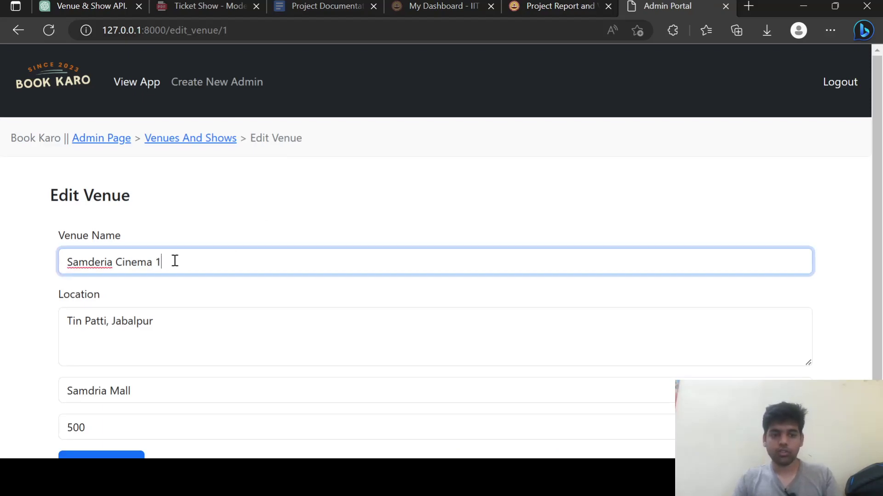
scroll(176, 375, "down", 1)
left_click(96, 448)
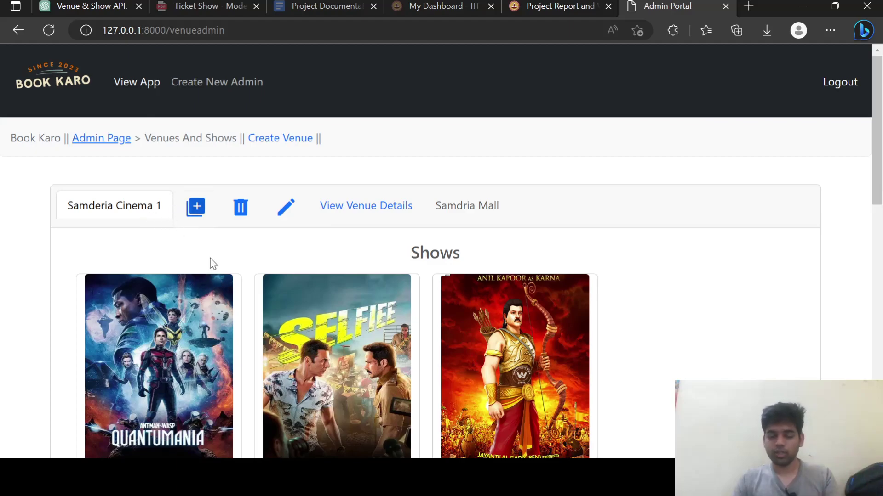
Step: Change the title of Samderia Cinema 1's Antman 3 show to "Antman 3 :quantum menia" and try to submit the edit
scroll(212, 261, "down", 8)
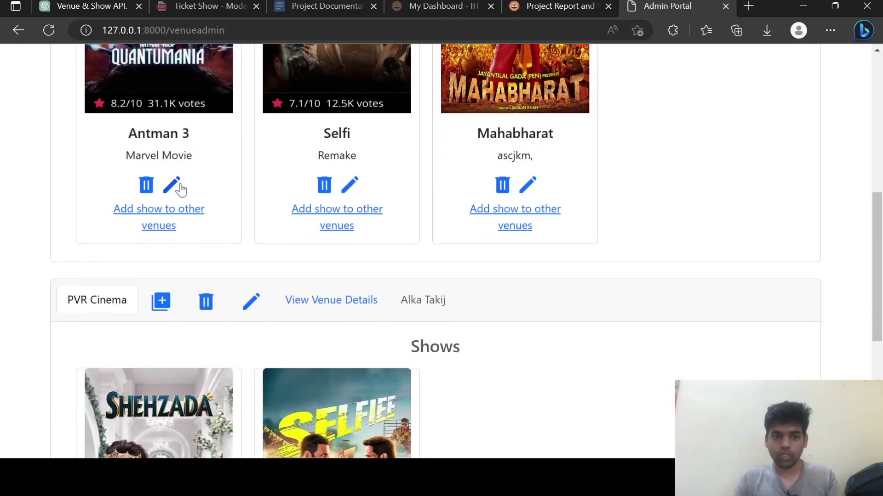
left_click(171, 185)
left_click(142, 258)
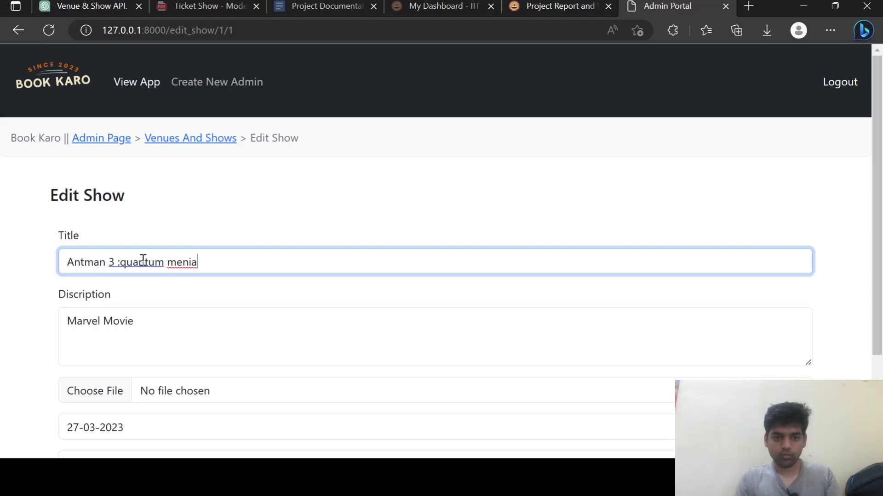
left_click(201, 319)
scroll(157, 403, "down", 3)
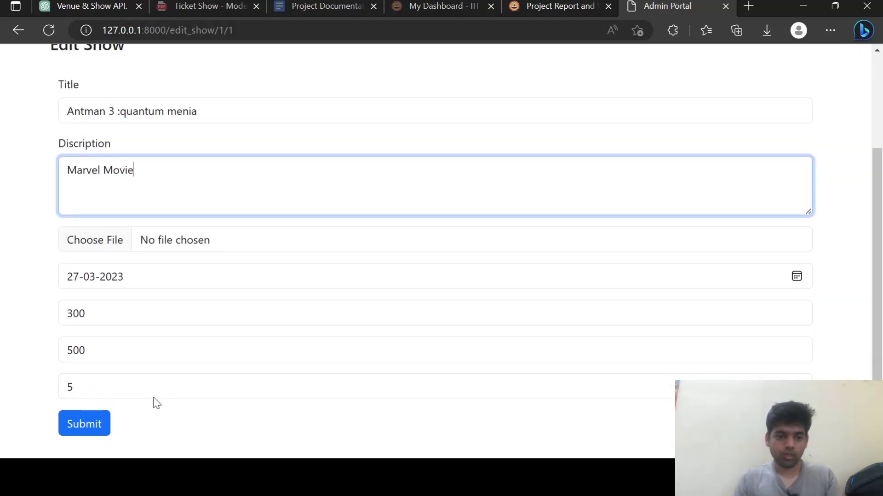
scroll(156, 403, "up", 1)
left_click(74, 446)
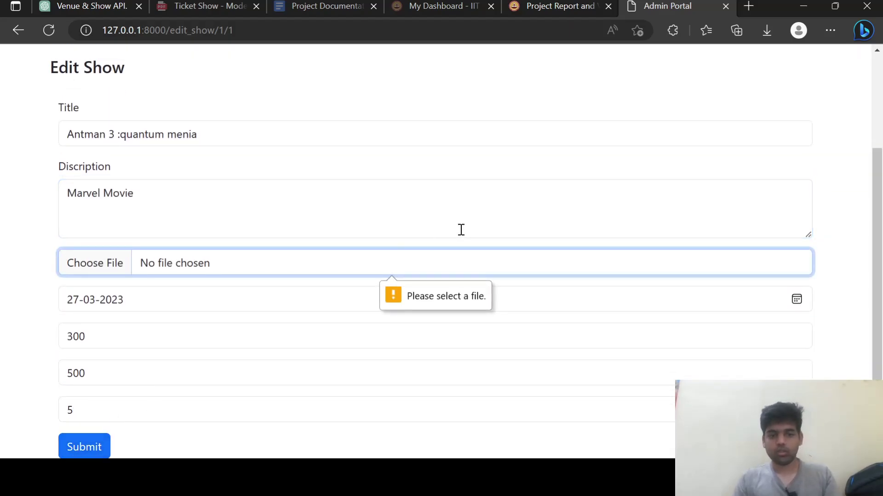
Step: Choose an image file for the Antman show, submit the edit and check the show's title in the venue list
left_click(334, 274)
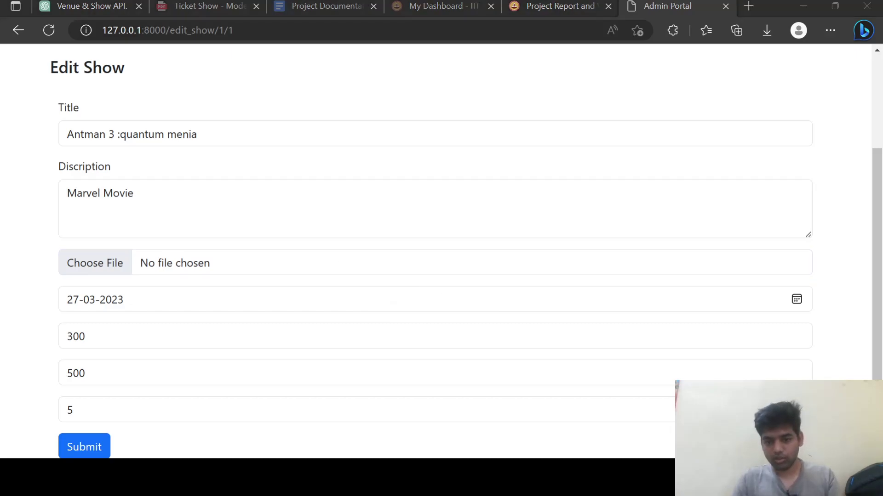
left_click(449, 444)
left_click(102, 445)
scroll(303, 295, "down", 10)
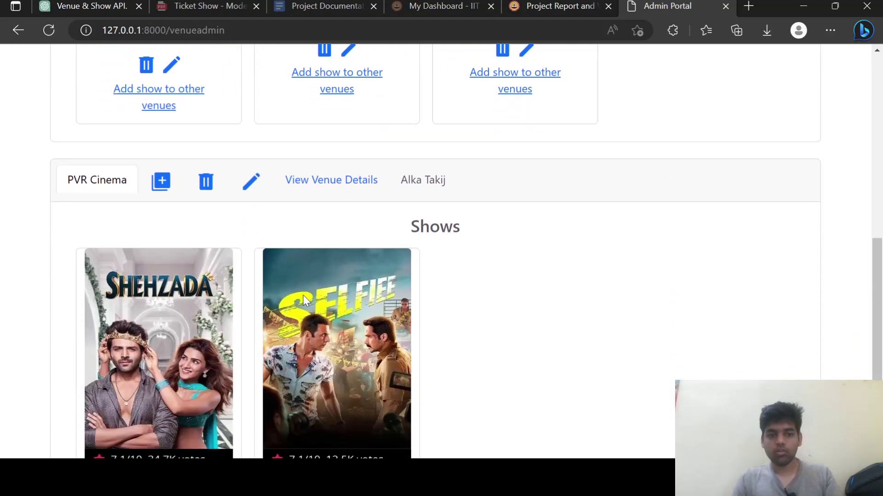
scroll(302, 295, "up", 10)
scroll(303, 295, "down", 3)
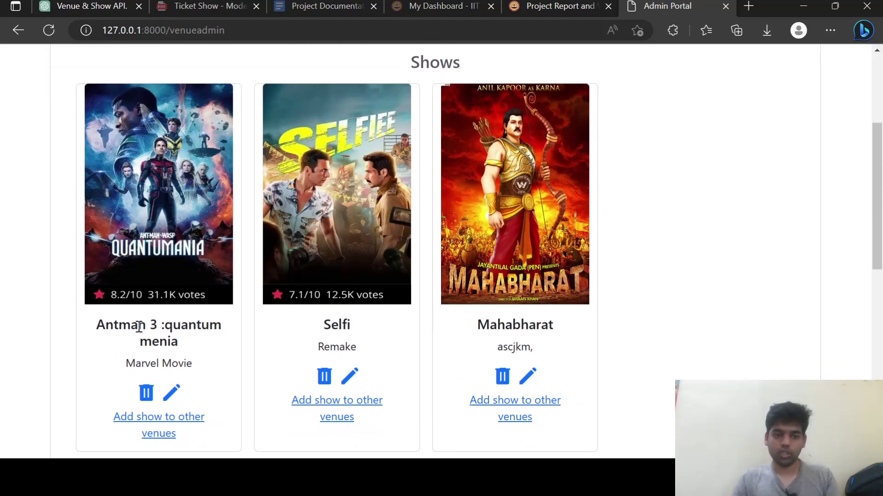
left_click_drag(101, 327, 227, 339)
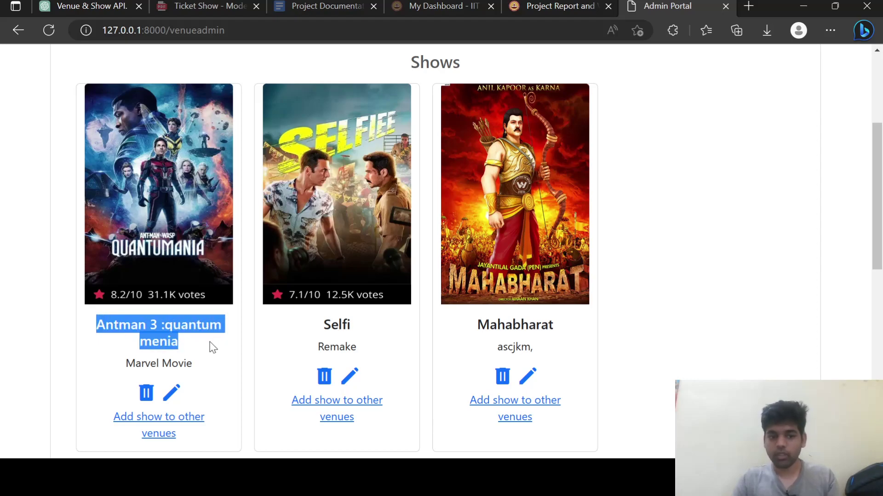
left_click(744, 245)
scroll(743, 245, "up", 4)
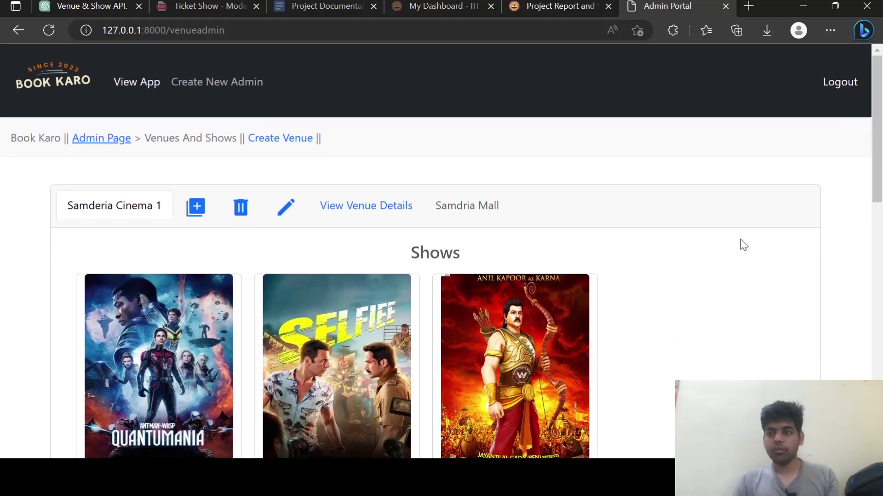
Step: Log out of the admin account, open user registration and shorten the prefilled name entry to the user's name
left_click(836, 84)
left_click(266, 152)
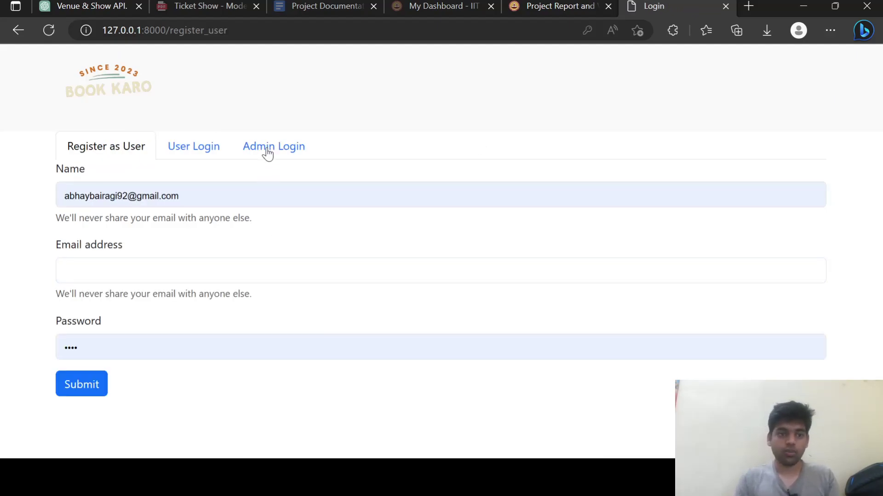
left_click(201, 193)
left_click_drag(201, 193, 125, 197)
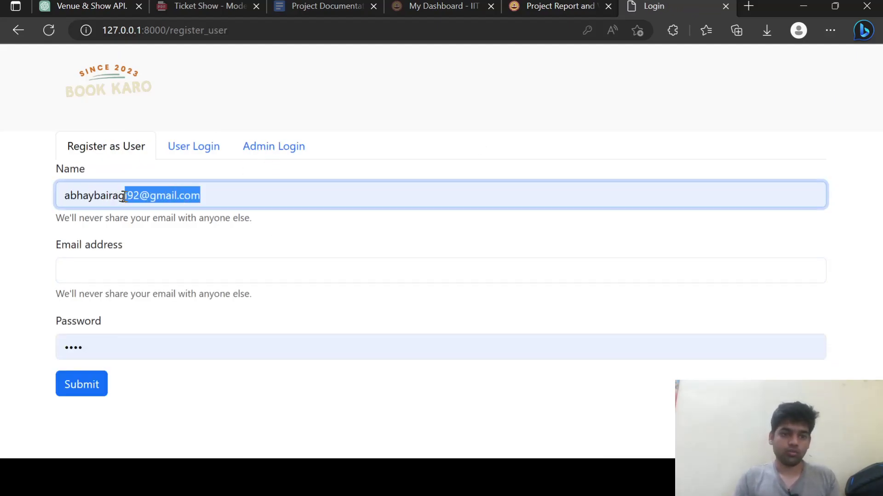
key("BackSpace")
Step: Fill in the user's e-mail address from the saved suggestions and submit the registration
left_click(419, 278)
key("Down")
key("Down")
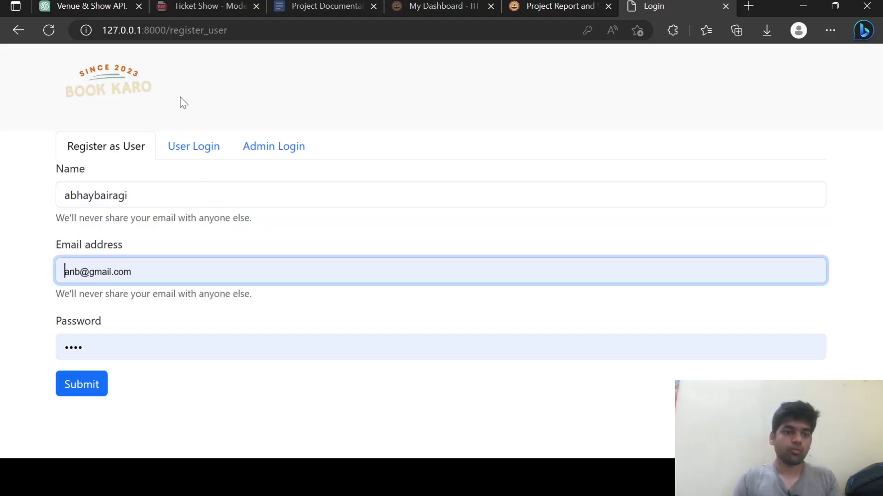
key("Up")
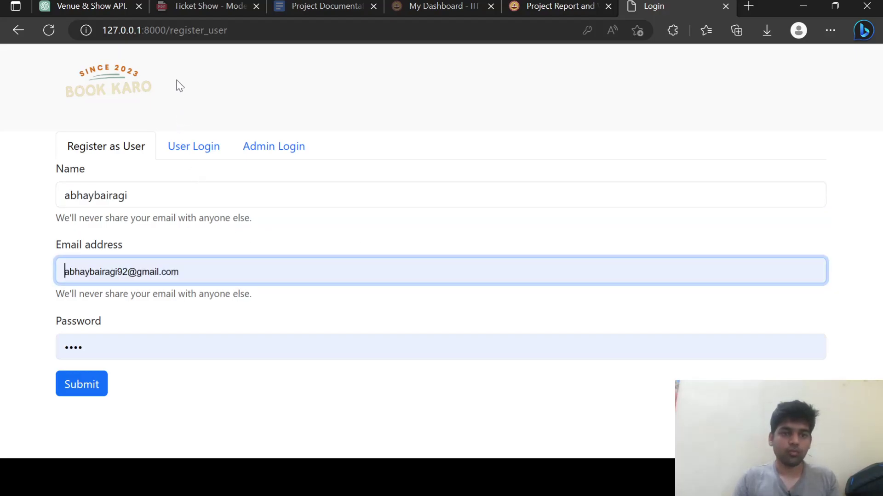
key("Return")
left_click(78, 384)
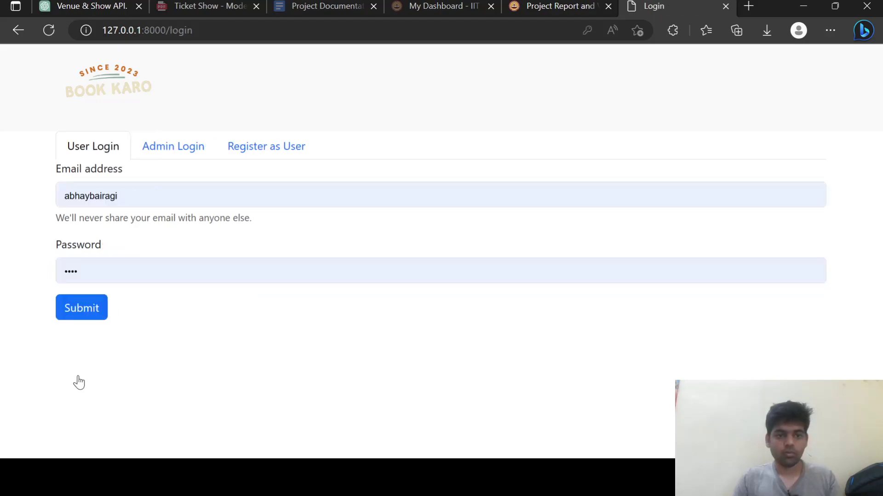
Step: Replace the login e-mail with the registered user's address and log in as that user
left_click_drag(126, 196, 19, 210)
key("Down")
key("Return")
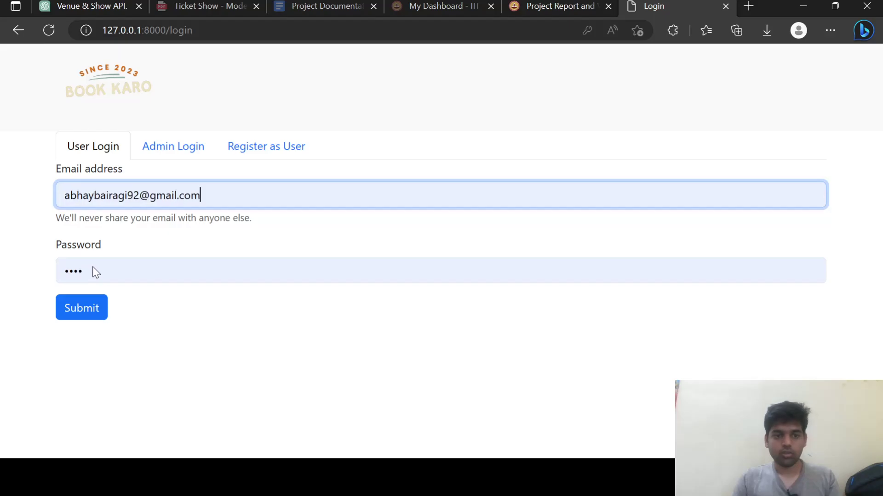
left_click(94, 309)
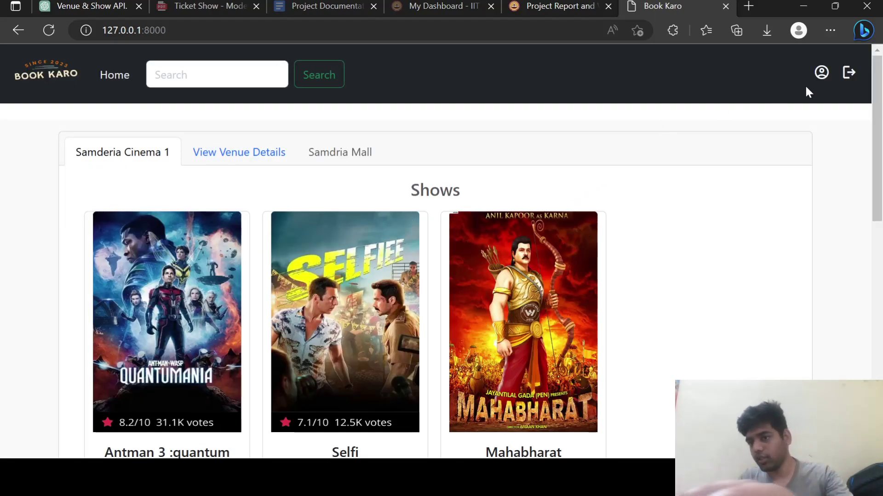
Step: View the user's profile and booked shows, and return to the home page
left_click(821, 78)
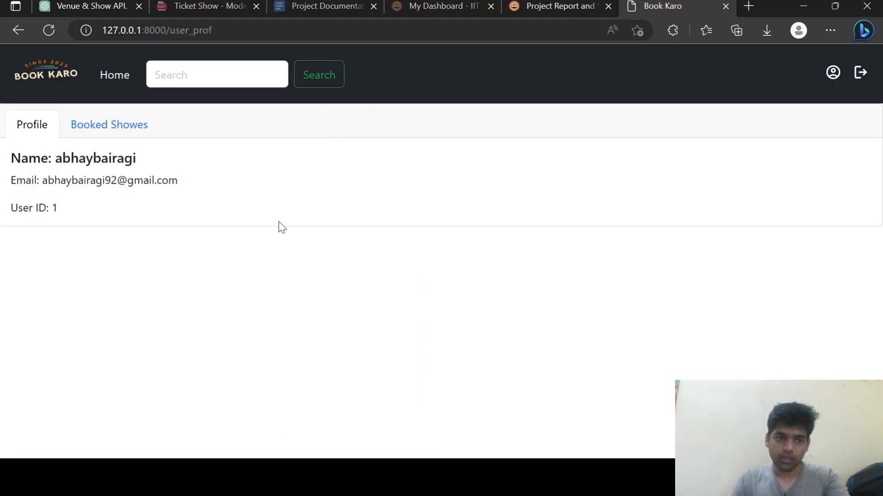
left_click(110, 132)
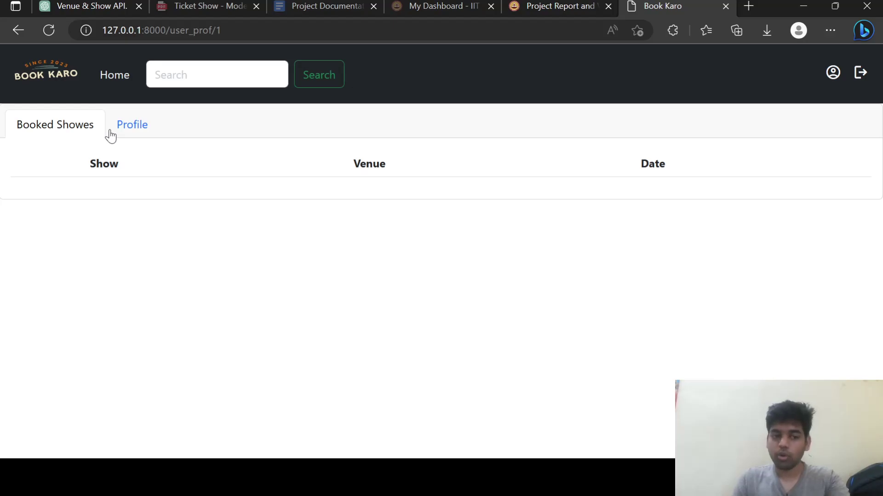
left_click(114, 78)
Step: Open the booking page for Samderia Cinema 1's Mahabharat show and review its rating and show details
scroll(183, 207, "down", 12)
scroll(183, 205, "up", 11)
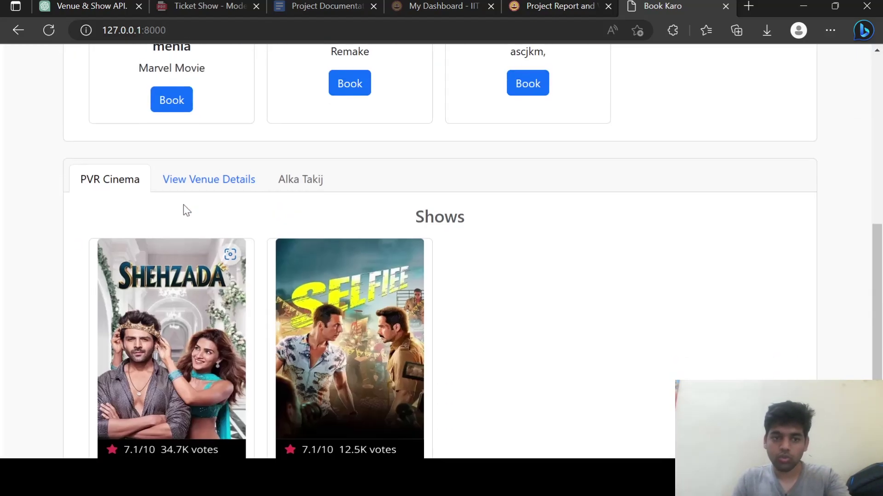
scroll(184, 210, "down", 4)
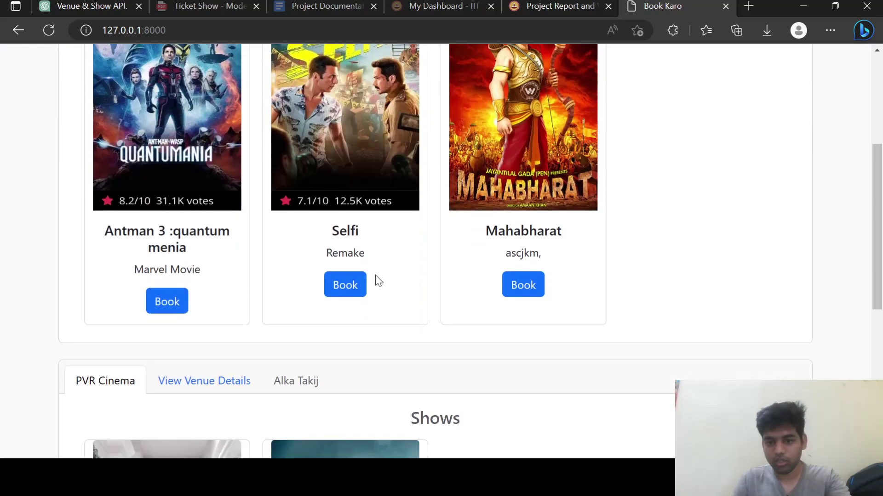
left_click(516, 285)
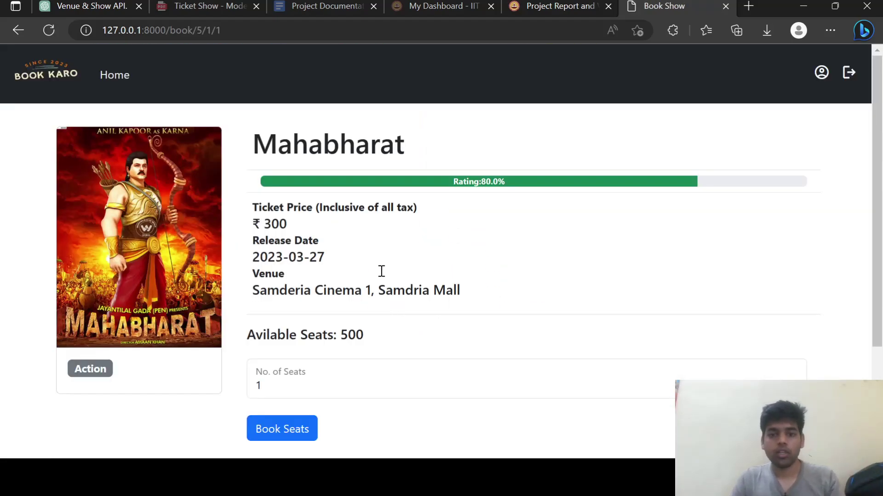
left_click_drag(248, 179, 705, 187)
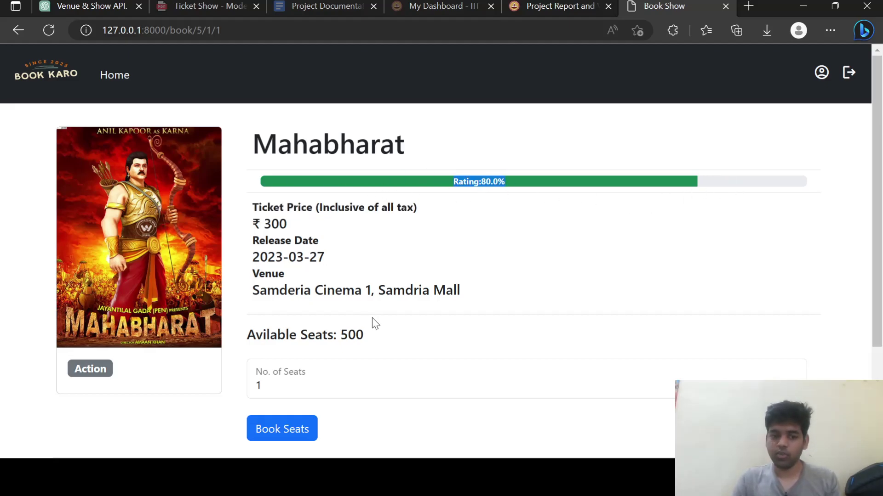
scroll(371, 318, "down", 3)
left_click(67, 335)
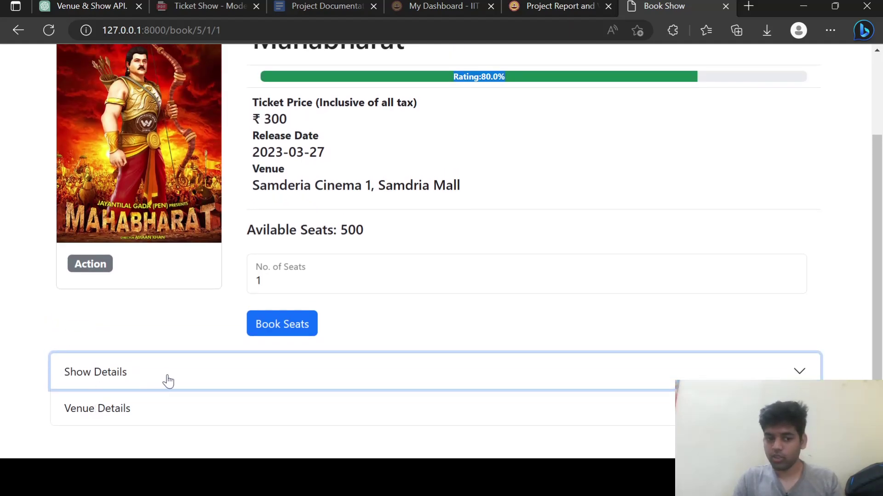
Step: Book 5 seats for the Mahabharat show
left_click_drag(299, 290, 247, 284)
type("5")
left_click(285, 328)
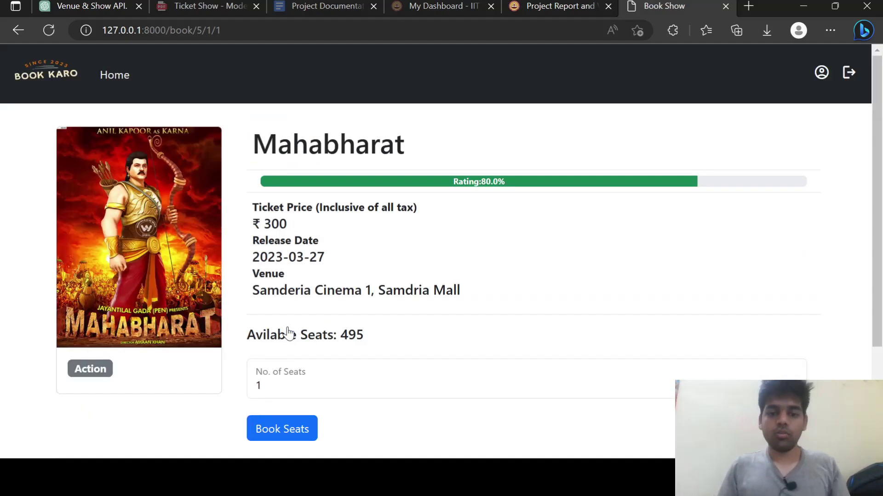
Step: Open the user's booked shows and examine the Mahabharat booking's show, venue and date
key("alt+Left")
scroll(581, 213, "up", 3)
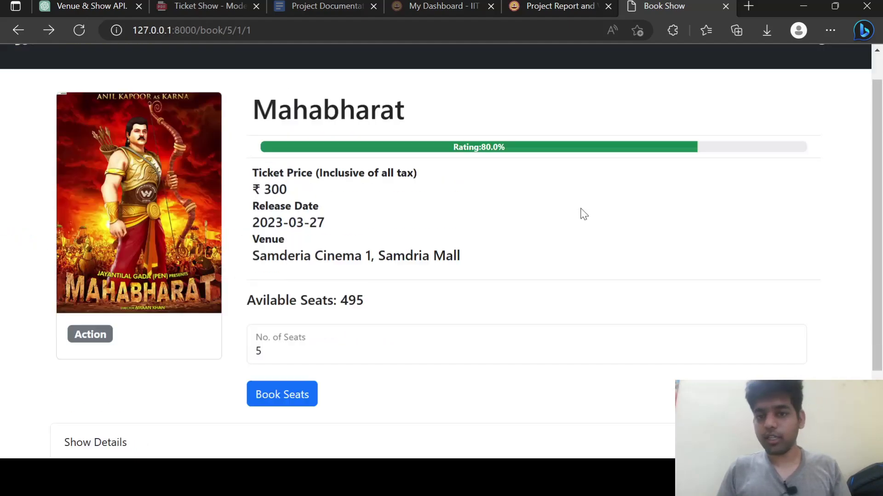
left_click(823, 78)
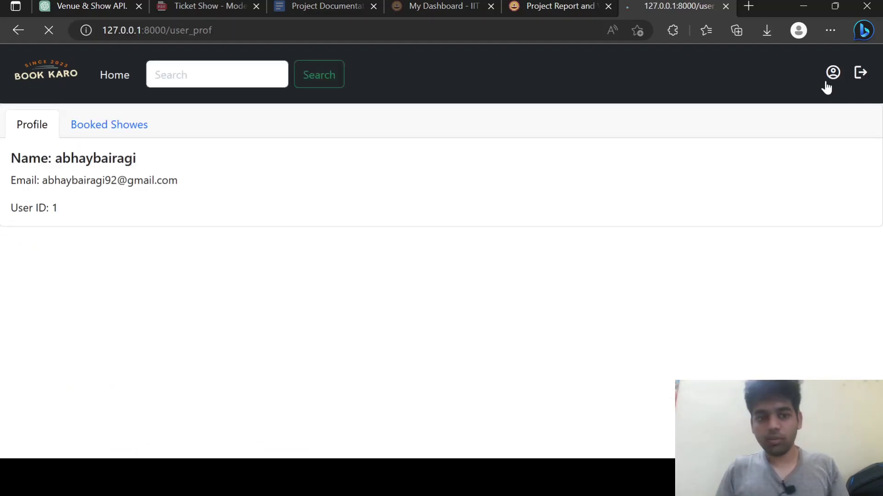
left_click(97, 127)
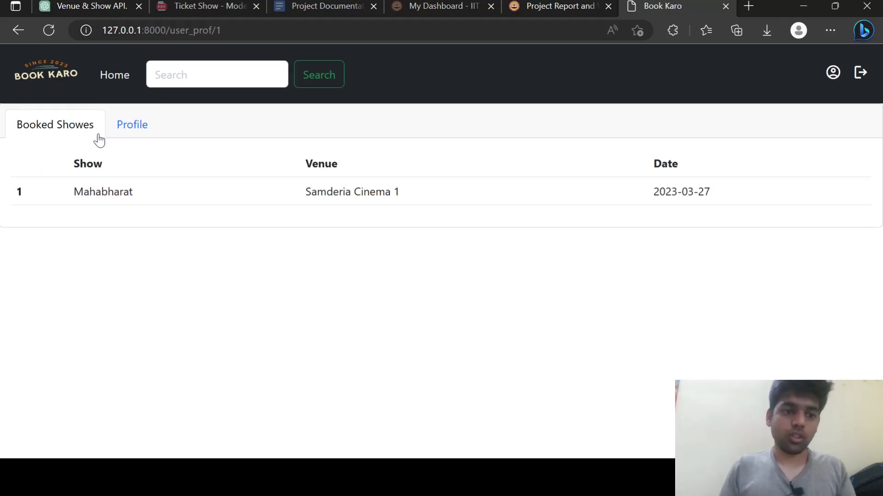
left_click_drag(73, 194, 725, 219)
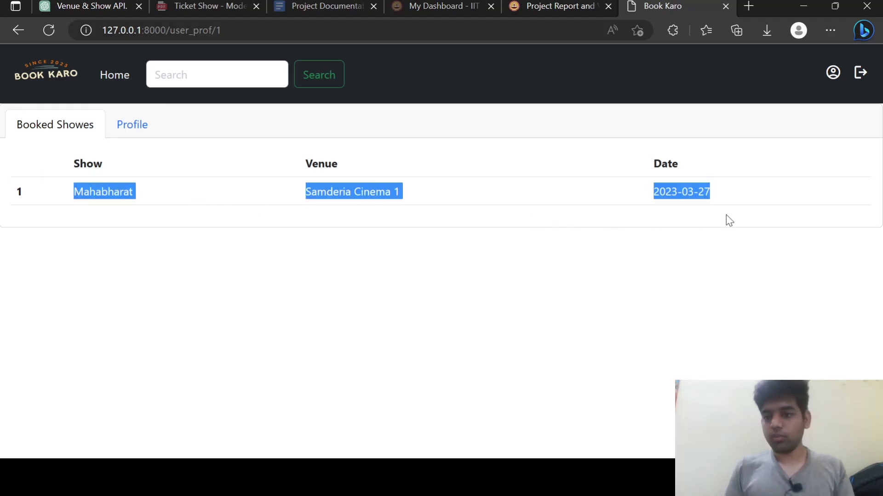
left_click(524, 246)
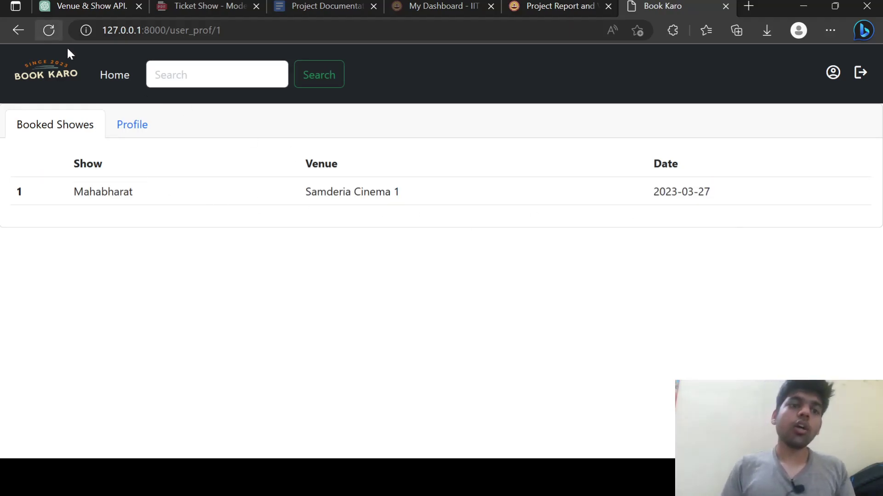
Step: Open the Mahabharat show at Samderia Cinema 1 from the home page and book 495 seats
left_click(115, 76)
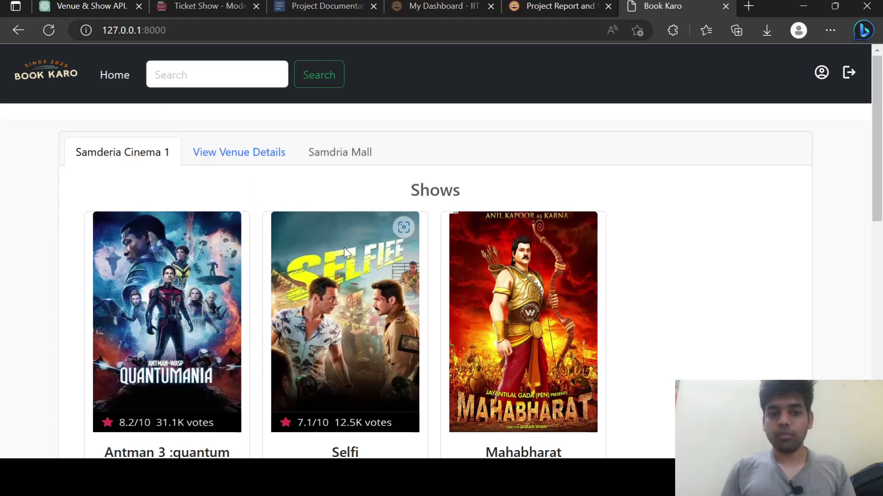
scroll(344, 248, "down", 10)
scroll(344, 248, "up", 2)
scroll(488, 228, "up", 4)
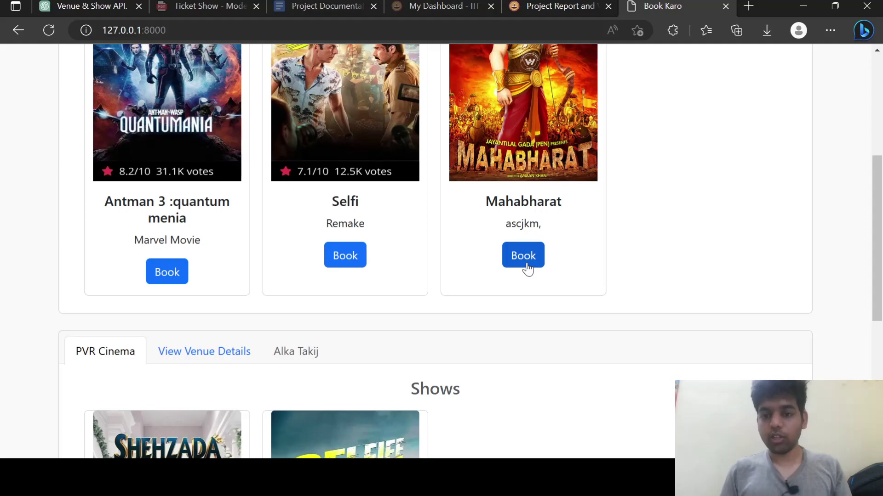
left_click(527, 265)
scroll(316, 349, "down", 1)
left_click(280, 326)
left_click_drag(280, 326, 248, 326)
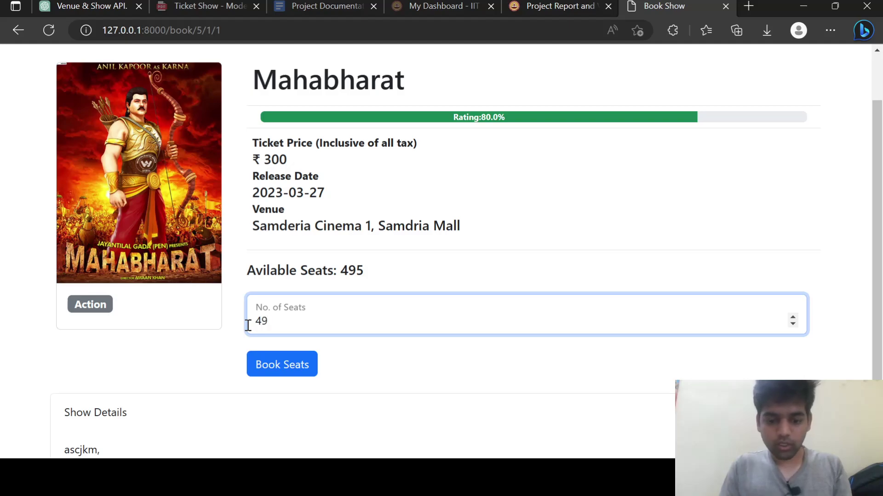
left_click(296, 368)
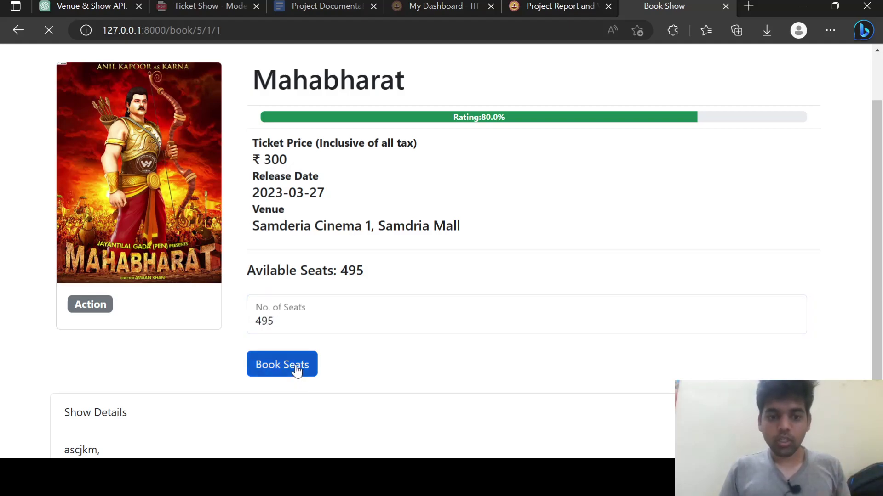
scroll(296, 371, "down", 2)
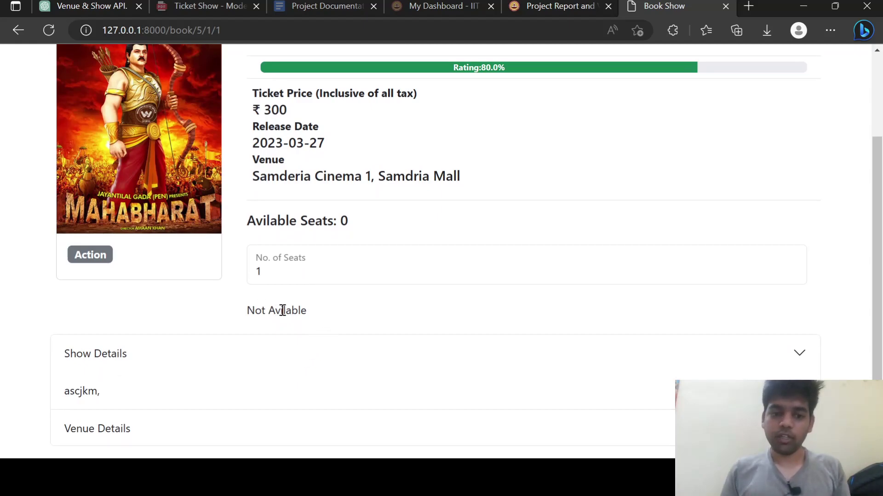
Step: Return to the home page, try to open Samderia Cinema 1's Mahabharat show again and check its availability
scroll(283, 311, "left", 5)
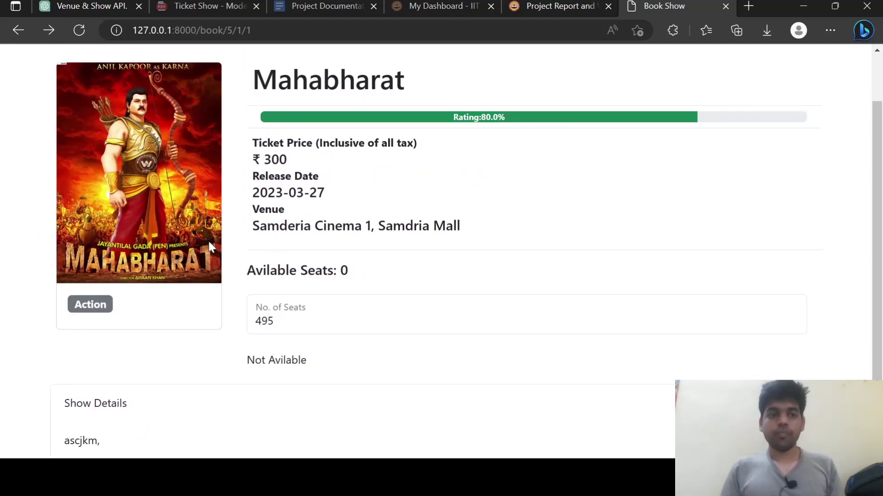
scroll(210, 246, "up", 3)
left_click(114, 83)
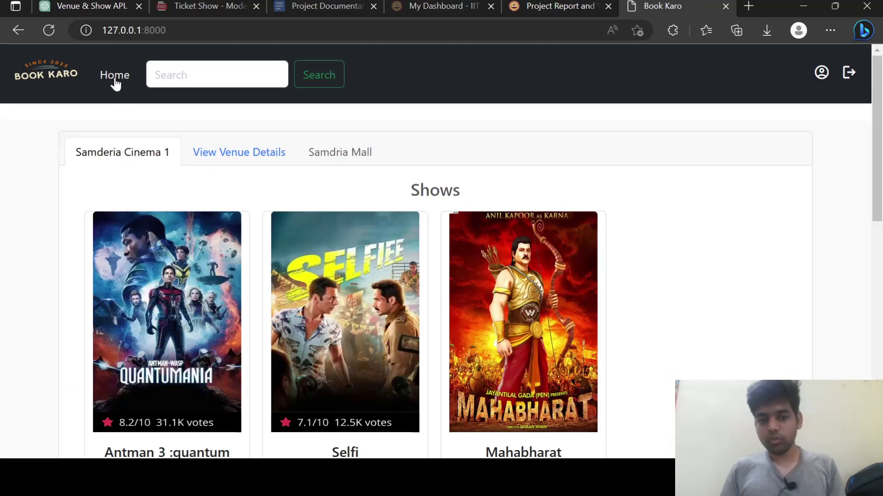
scroll(469, 300, "down", 5)
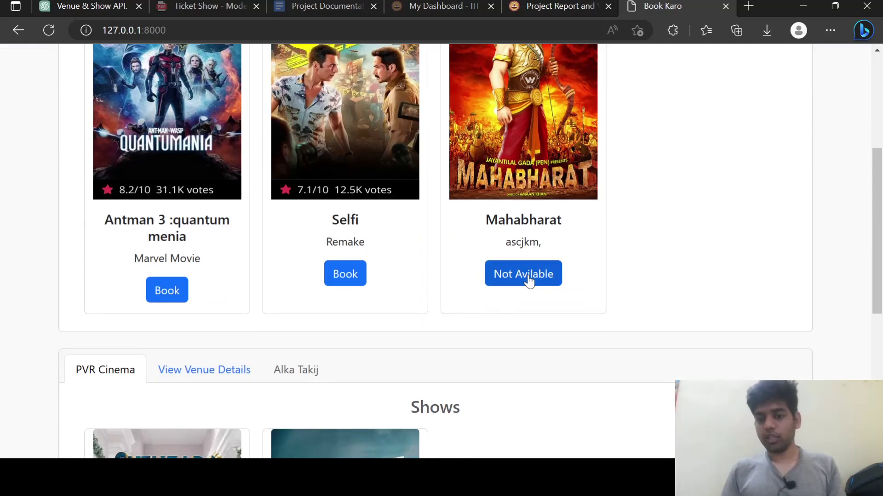
left_click(528, 276)
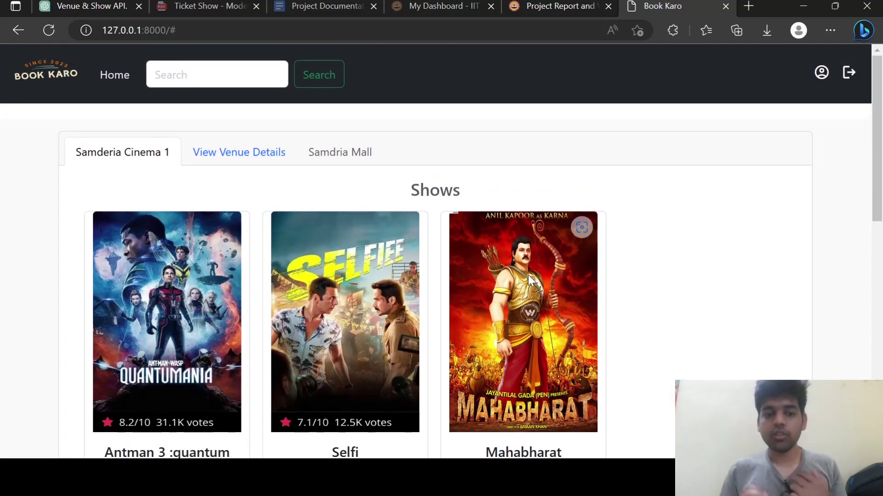
scroll(528, 275, "down", 6)
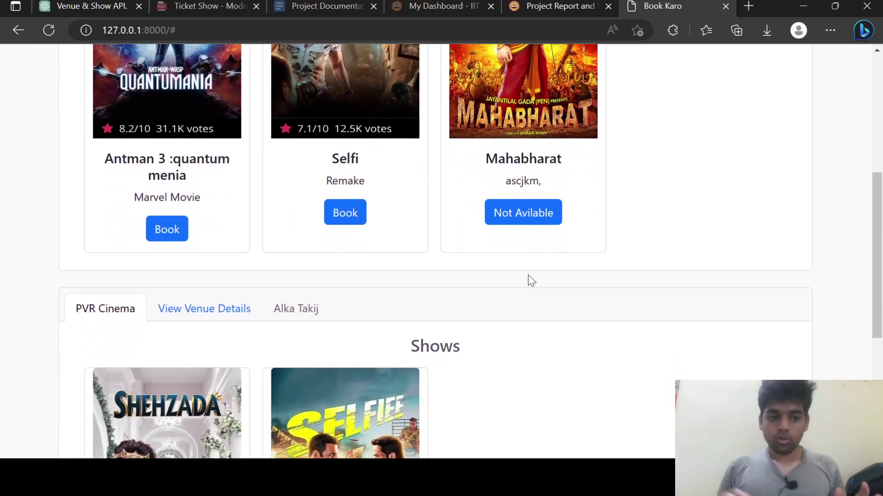
scroll(527, 275, "down", 4)
scroll(528, 275, "up", 10)
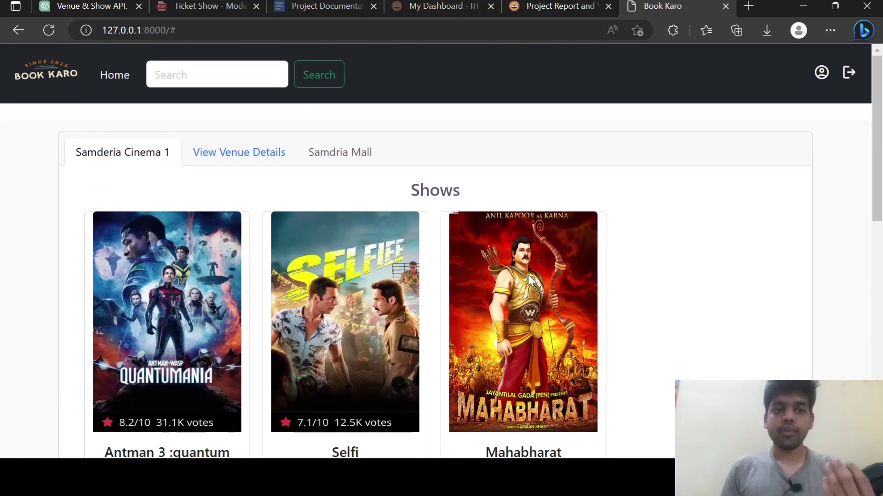
Step: View the venue details of Samderia Cinema 1 and PVR Cinema, returning to the home page after each
left_click(264, 162)
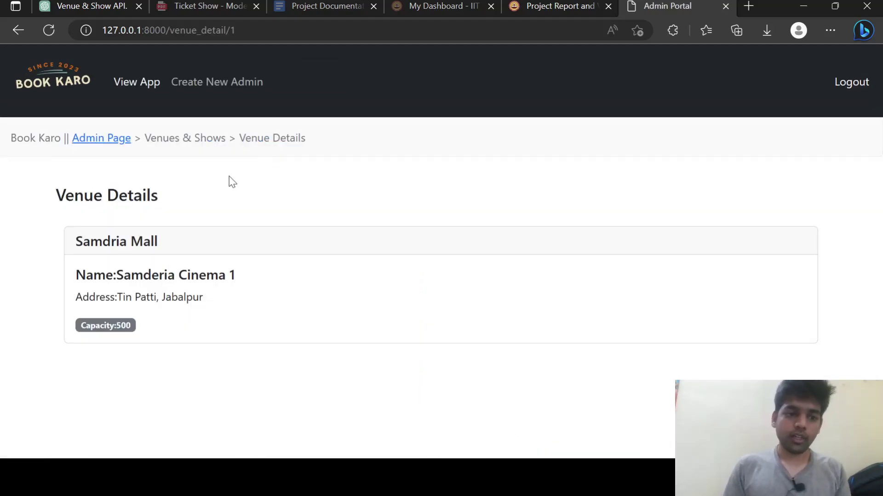
scroll(125, 276, "down", 1)
scroll(125, 275, "down", 10)
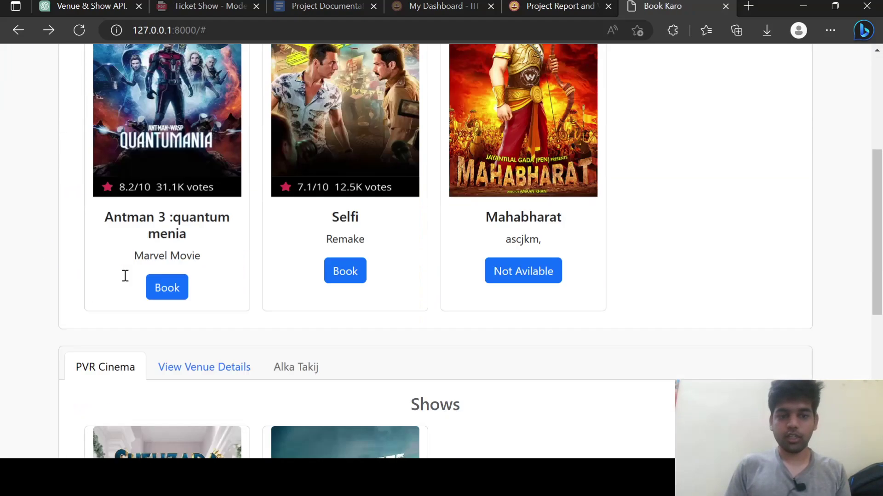
scroll(207, 147, "up", 2)
left_click(221, 151)
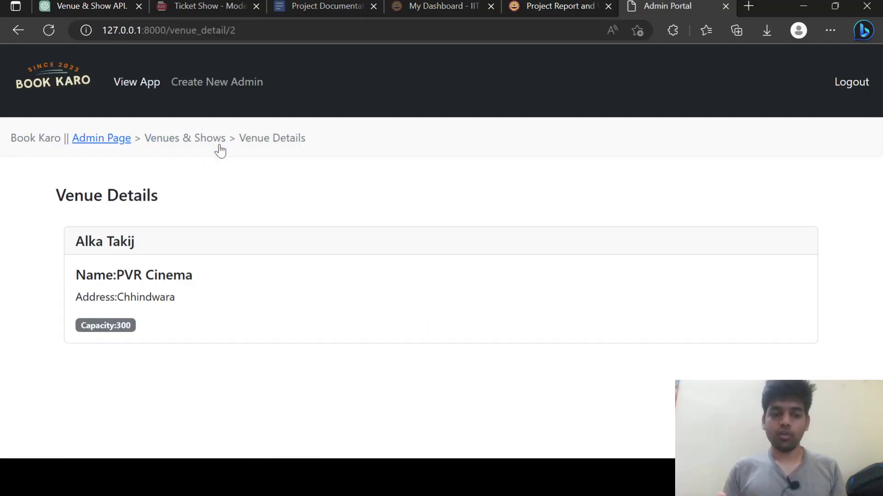
key("alt+Left")
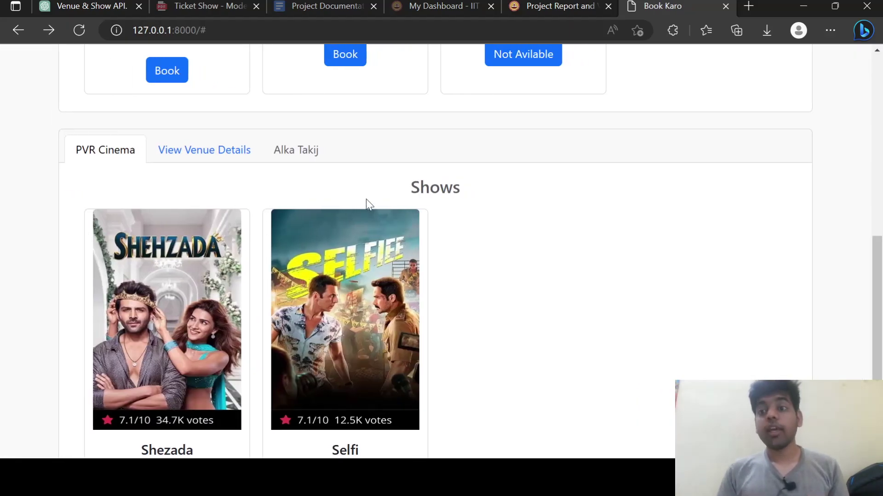
scroll(366, 200, "up", 10)
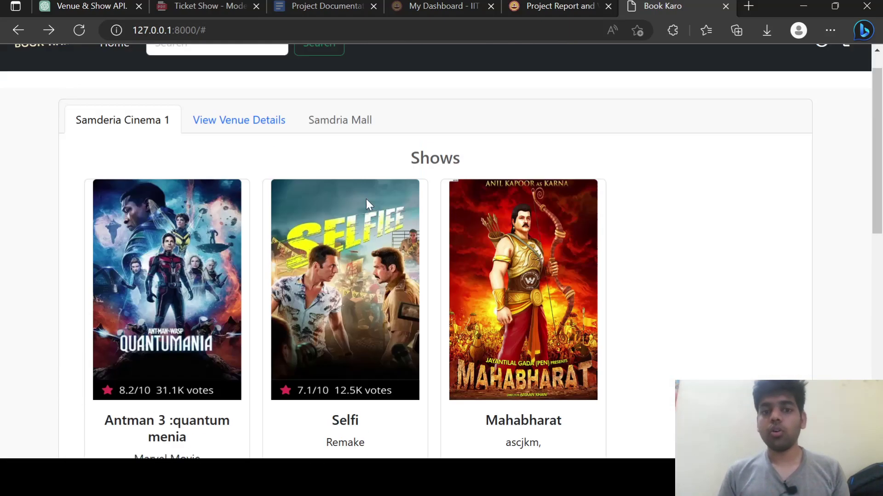
Step: View the user's profile and booked shows again, and go back to the home page
left_click(819, 85)
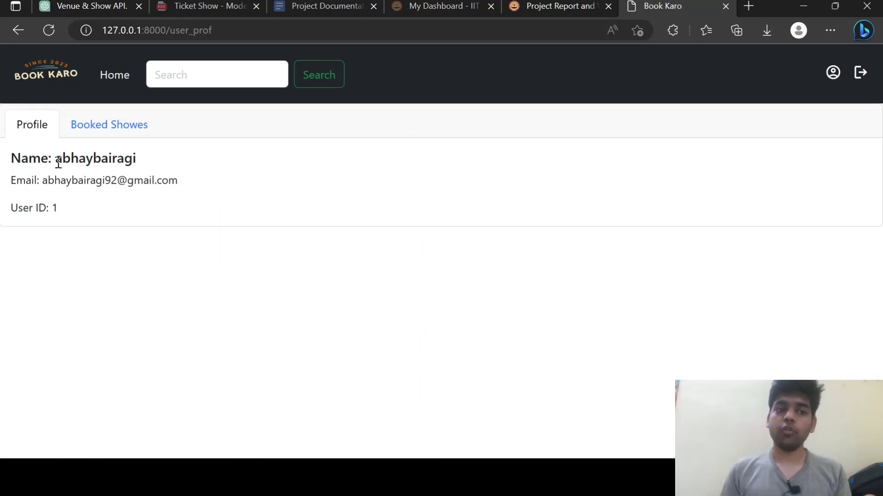
left_click(113, 126)
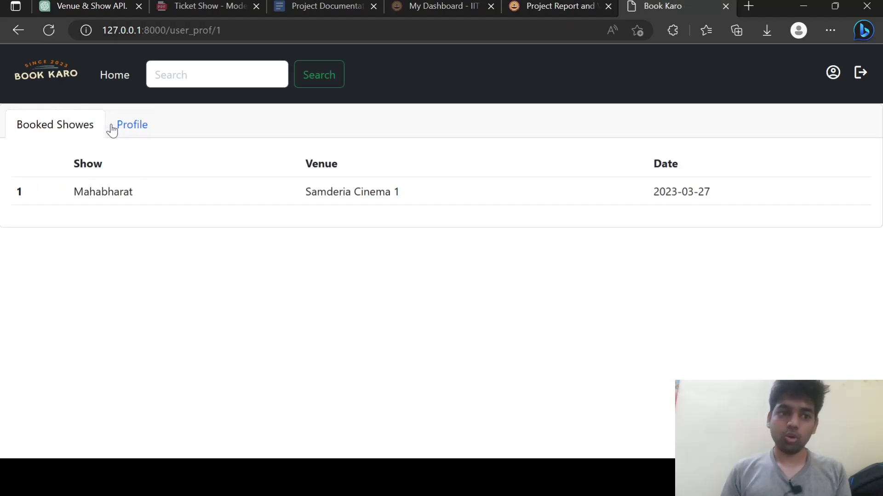
left_click(119, 78)
Step: Search for "ha", open the Mahabharat show from the results and return to the search results
left_click(184, 73)
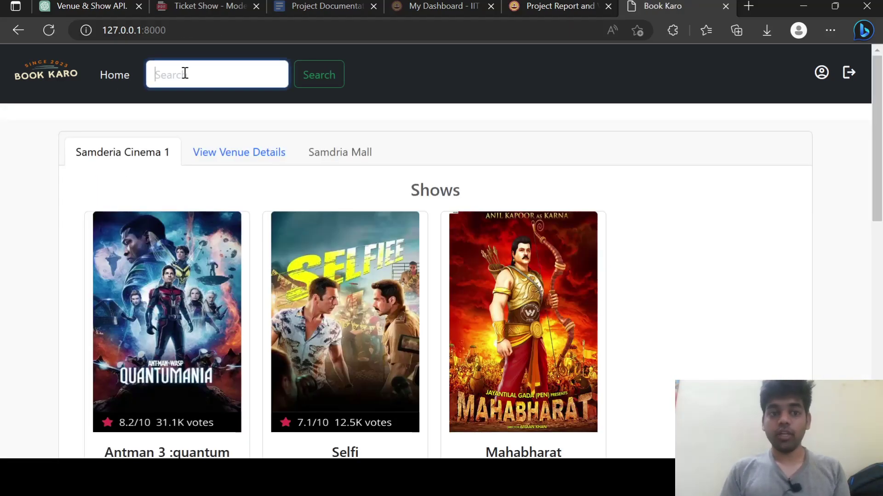
left_click(170, 150)
key("ctrl+a")
key("BackSpace")
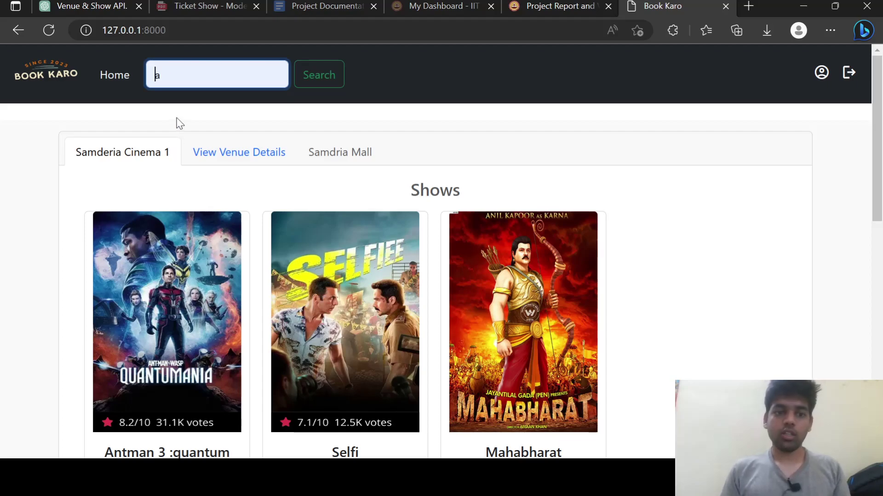
key("BackSpace")
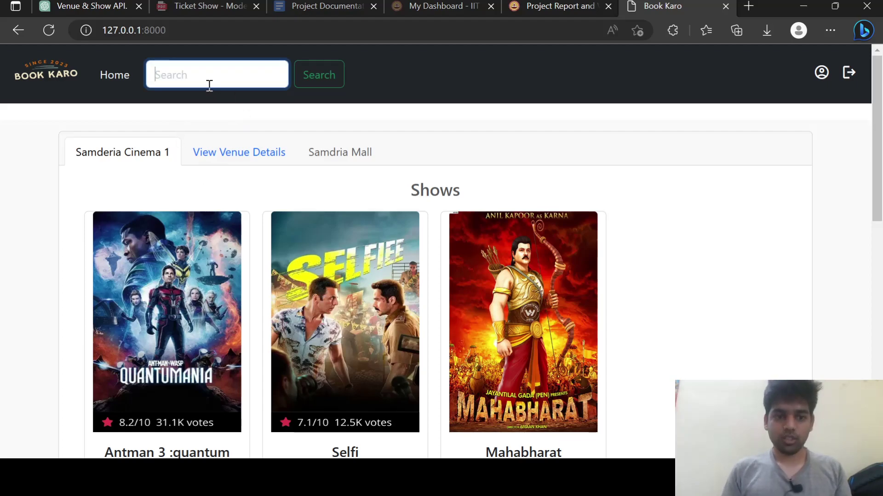
type("ha")
left_click(340, 81)
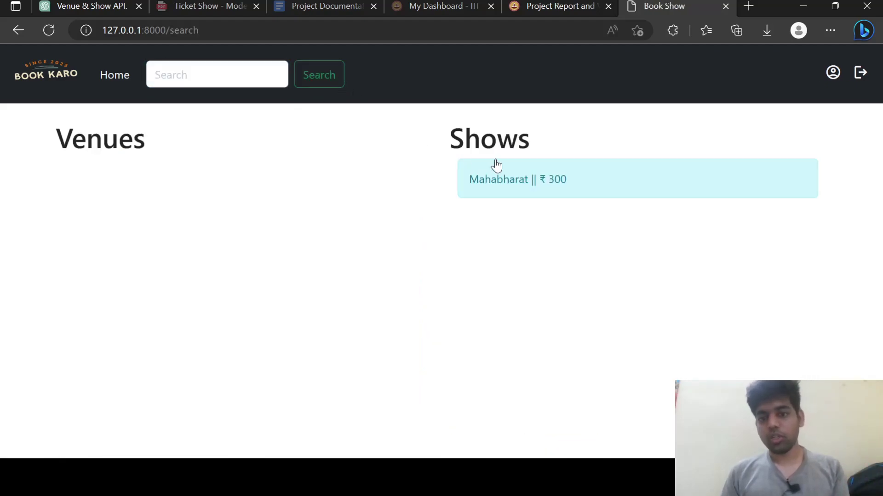
left_click(463, 187)
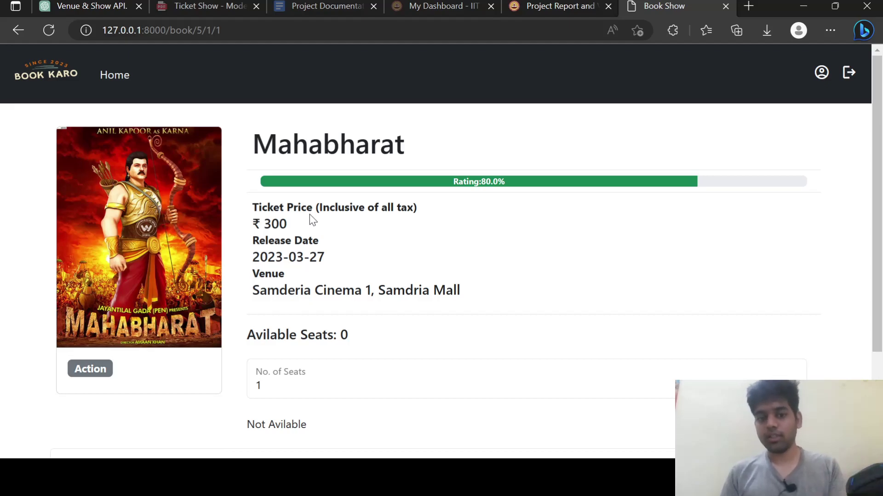
key("alt+Left")
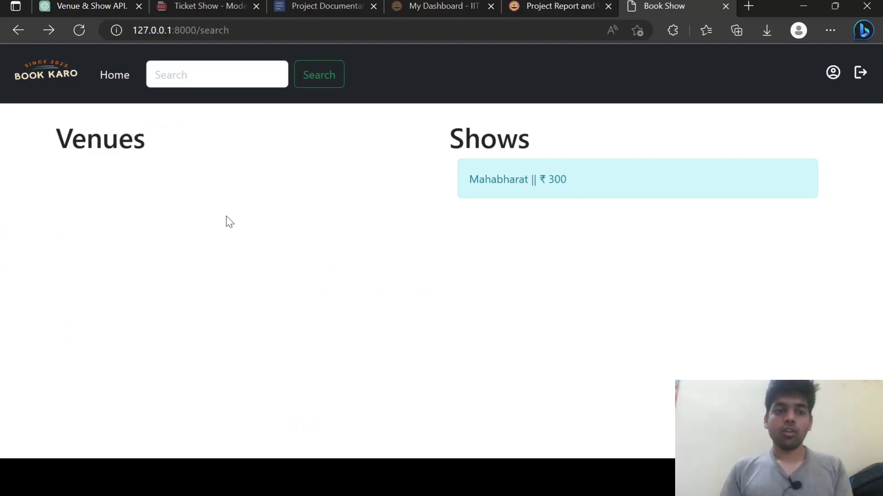
Step: Search the venues and shows for "pvr"
left_click(202, 82)
type("pvr")
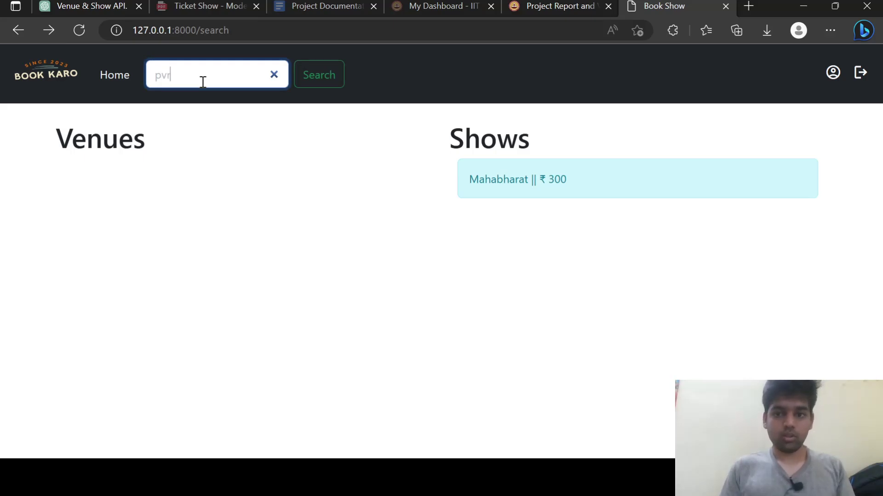
key("Return")
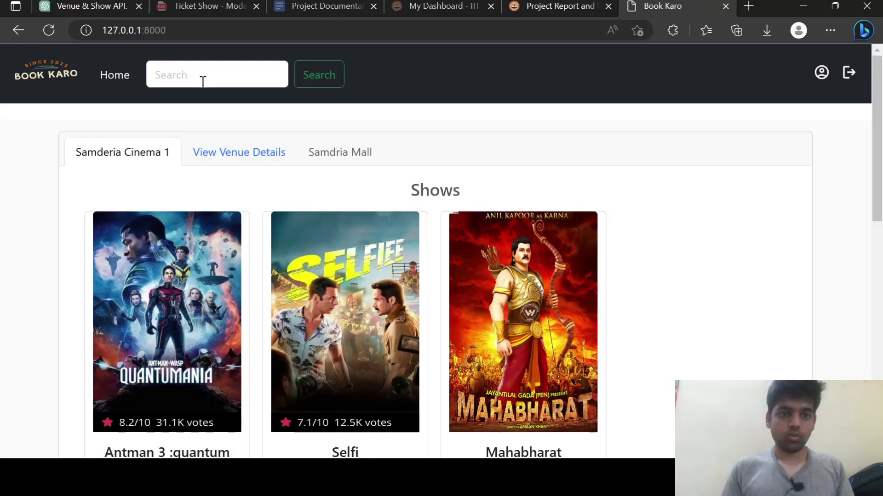
left_click(182, 70)
type("pvr")
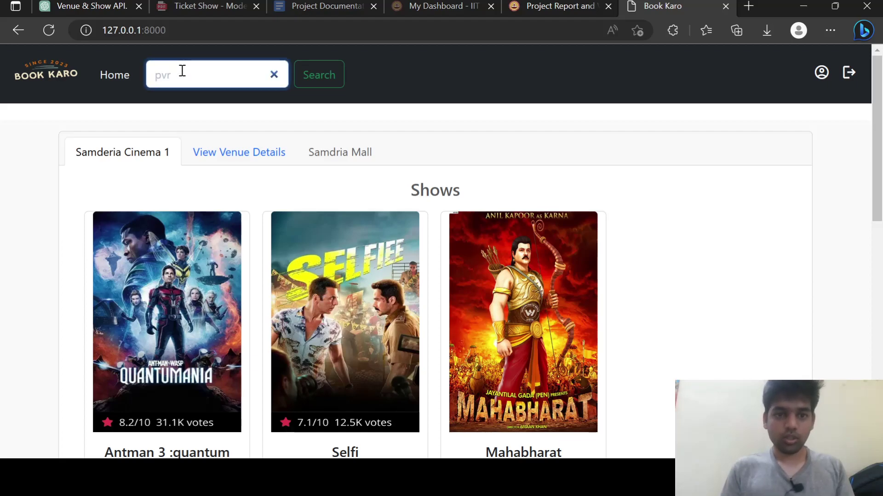
key("Return")
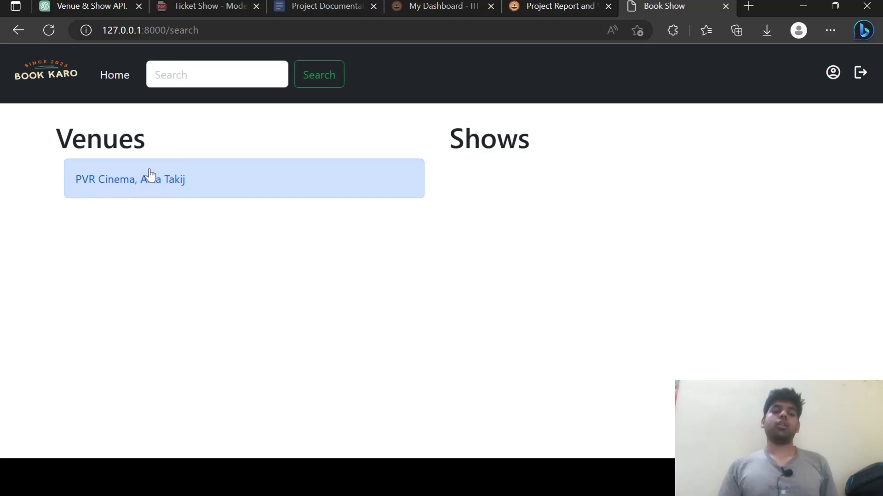
Step: Open the PVR Cinema venue from the search results and look over its listed shows
left_click(161, 187)
scroll(162, 187, "down", 1)
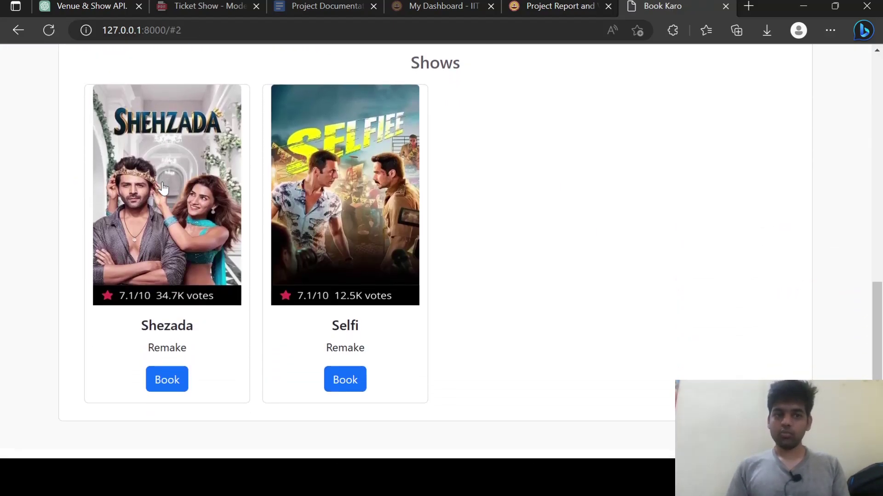
scroll(163, 189, "up", 10)
scroll(163, 187, "up", 2)
scroll(162, 187, "down", 10)
scroll(163, 188, "up", 2)
left_click(565, 144)
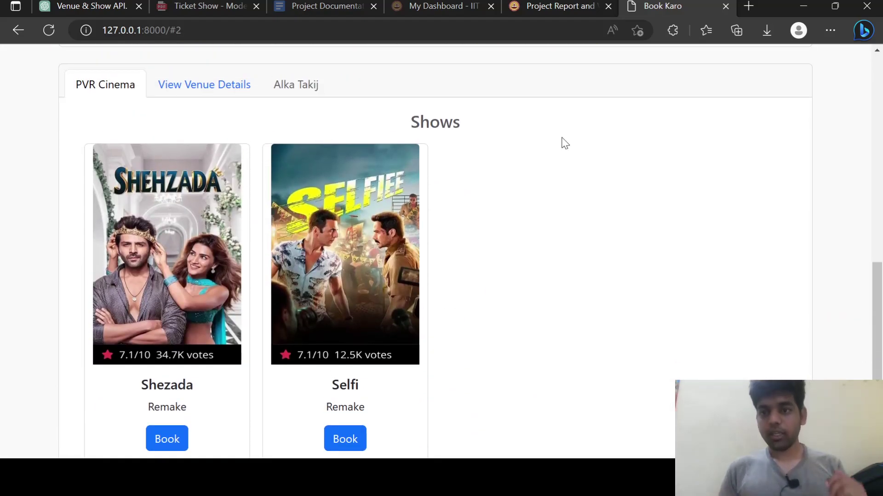
Step: Log out and log back in with the prefilled user credentials
scroll(564, 143, "up", 8)
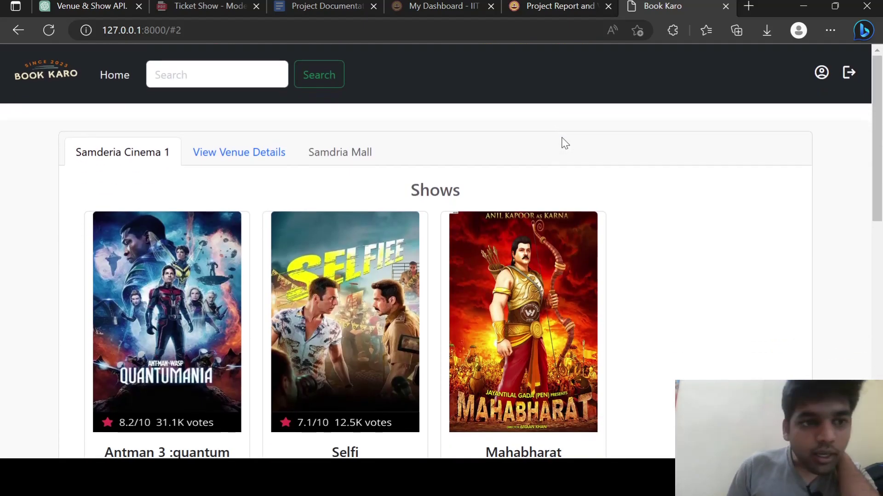
left_click(849, 83)
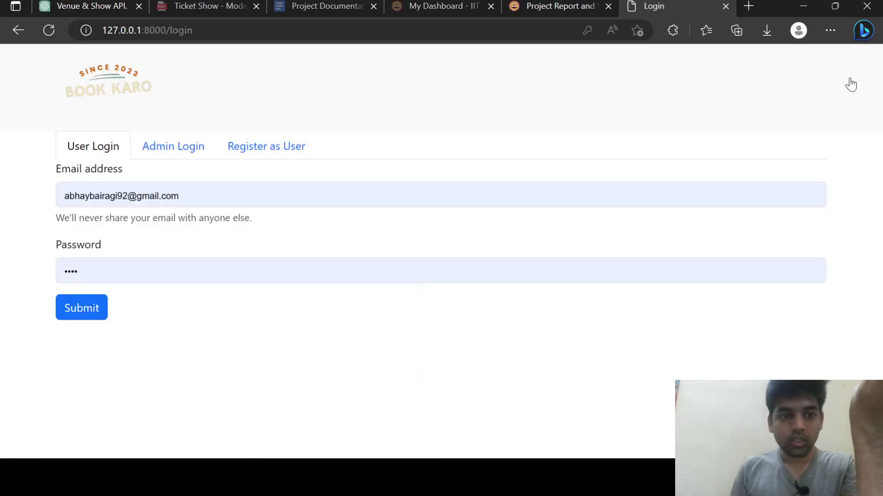
left_click(78, 312)
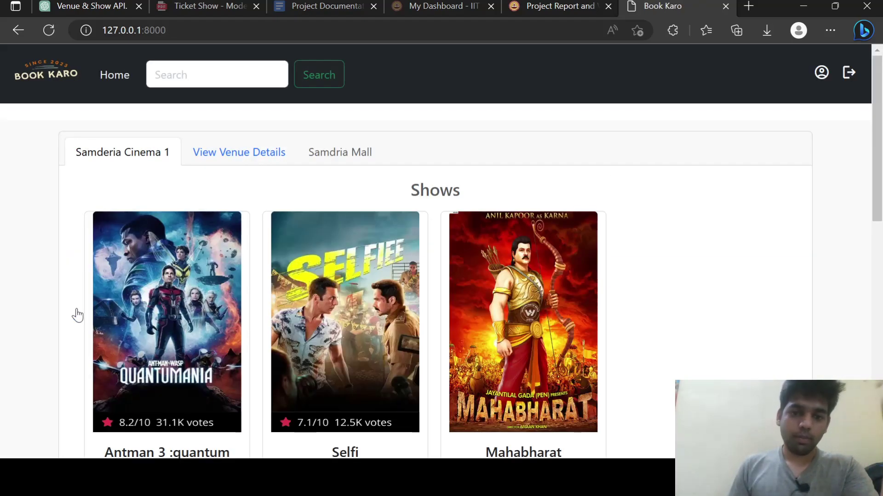
Step: Open the booking page for Samderia Cinema 1's Antman 3 :quantum menia show and review its details
scroll(76, 313, "down", 6)
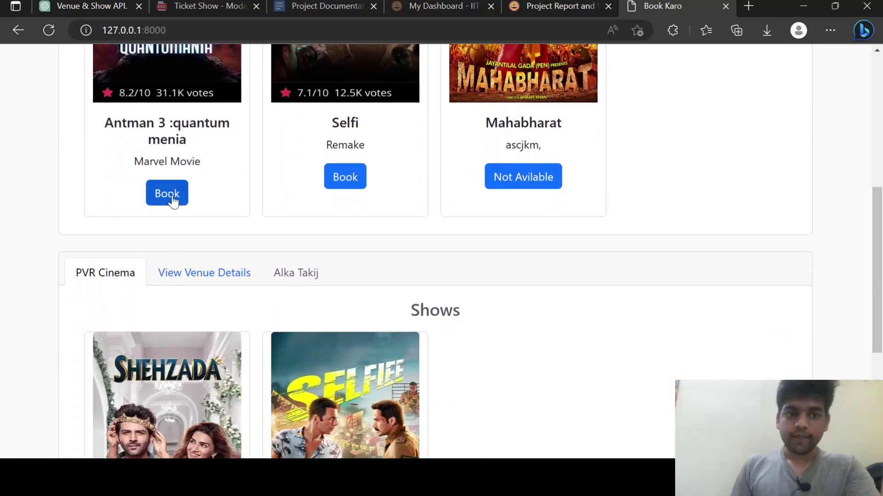
left_click(172, 201)
scroll(171, 199, "down", 3)
scroll(172, 201, "up", 3)
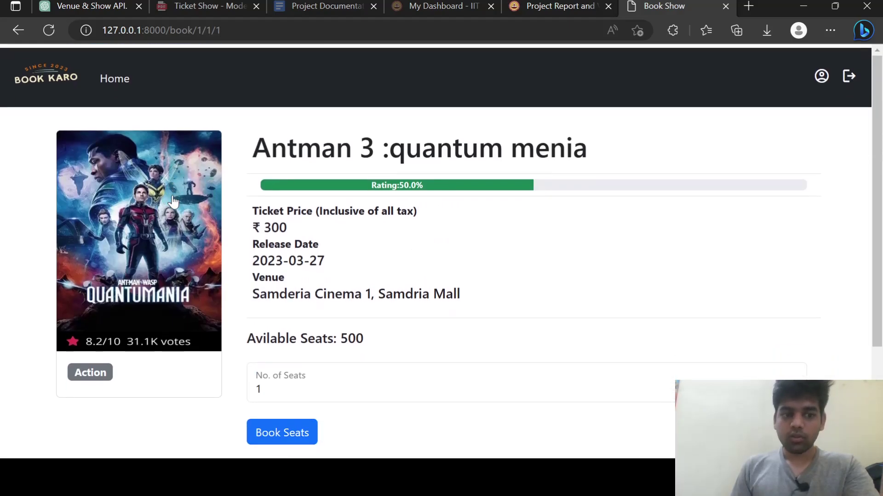
Step: Leave the booking page, view the logged-in user's profile, and return to the home page
scroll(173, 201, "left", 5)
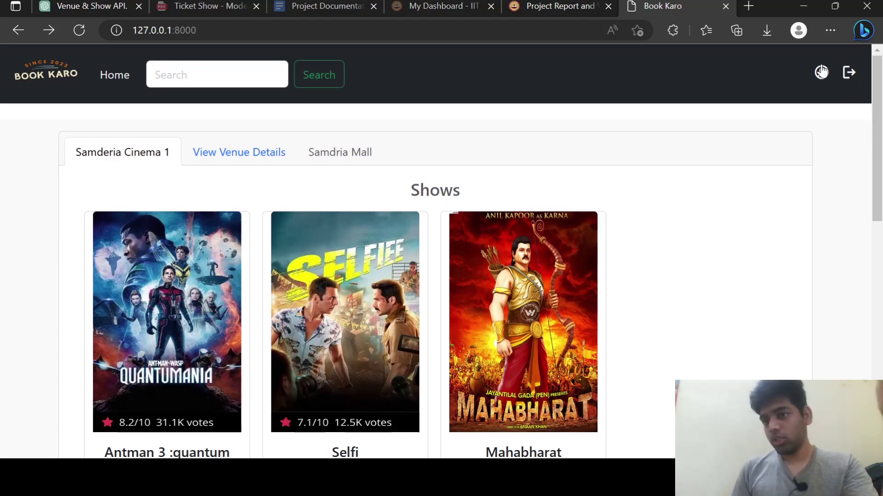
left_click(822, 72)
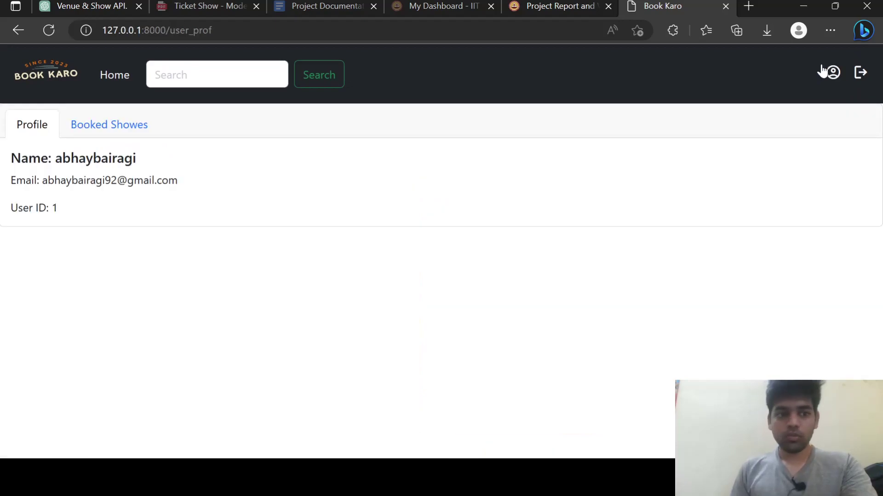
scroll(558, 168, "left", 5)
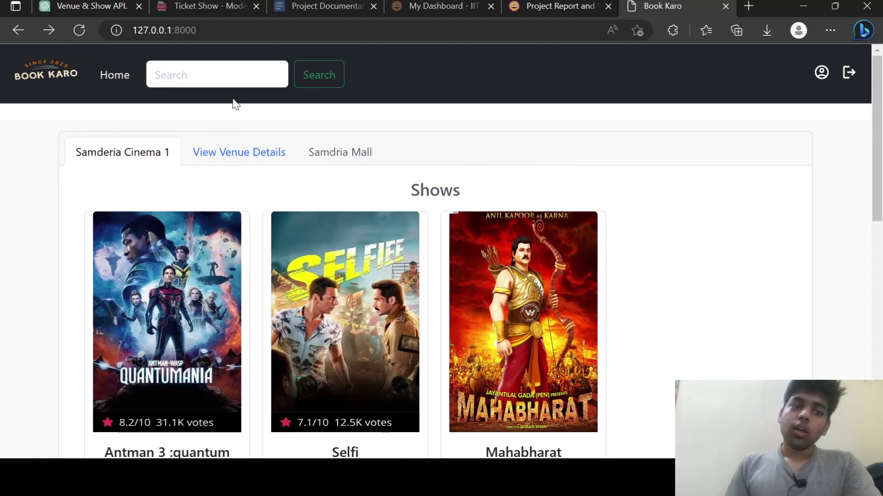
Step: Open the venue details of PVR Cinema from the home page's venue listing
left_click(220, 73)
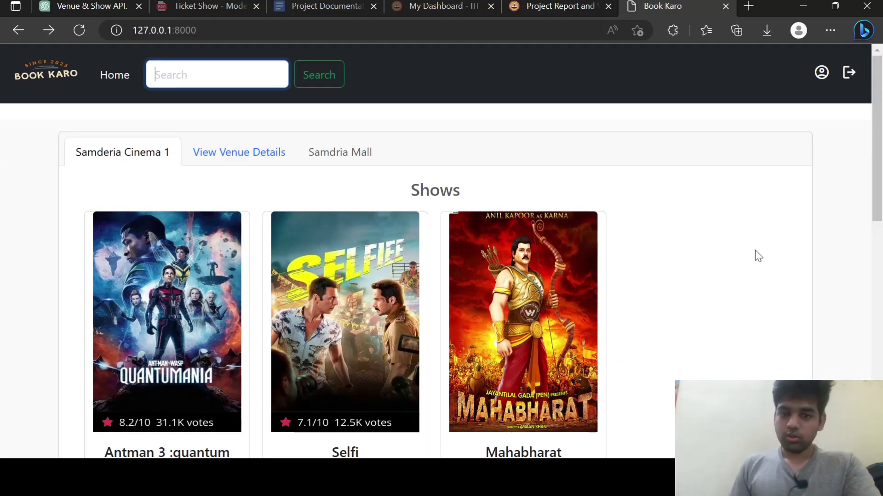
scroll(755, 254, "down", 7)
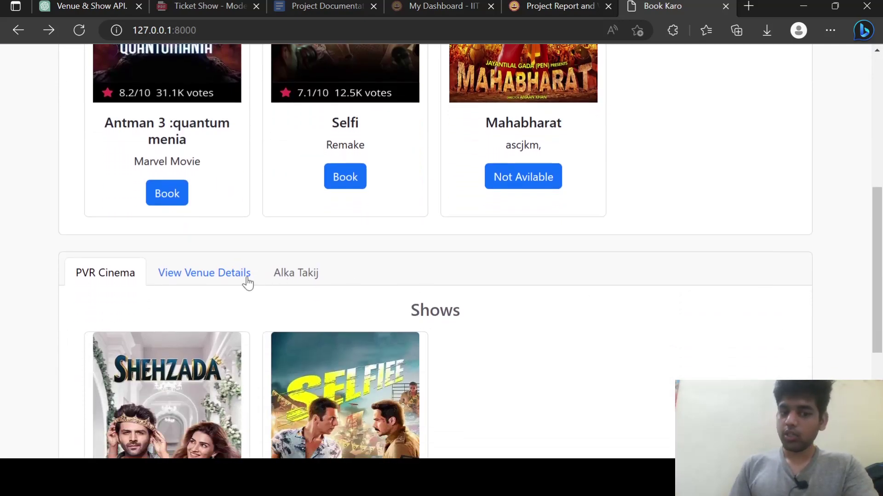
left_click(214, 282)
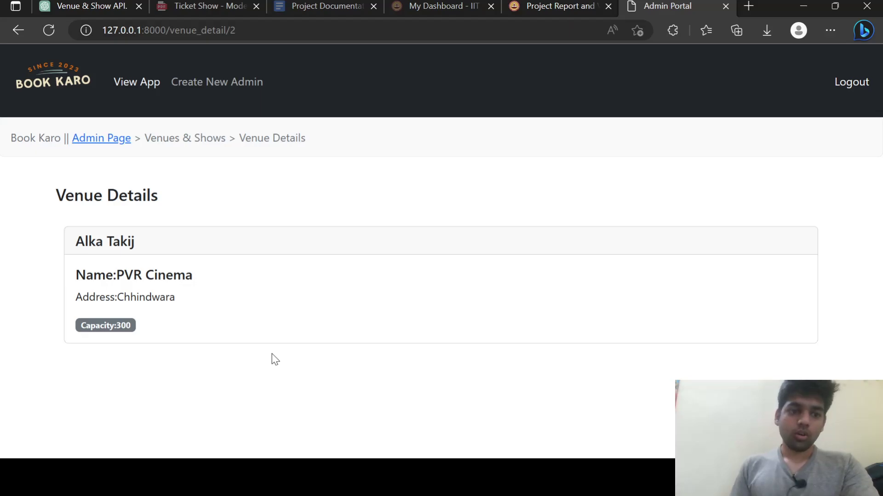
Step: Return from the venue details to the home page and log out of the user account
key("alt+Left")
scroll(272, 355, "up", 7)
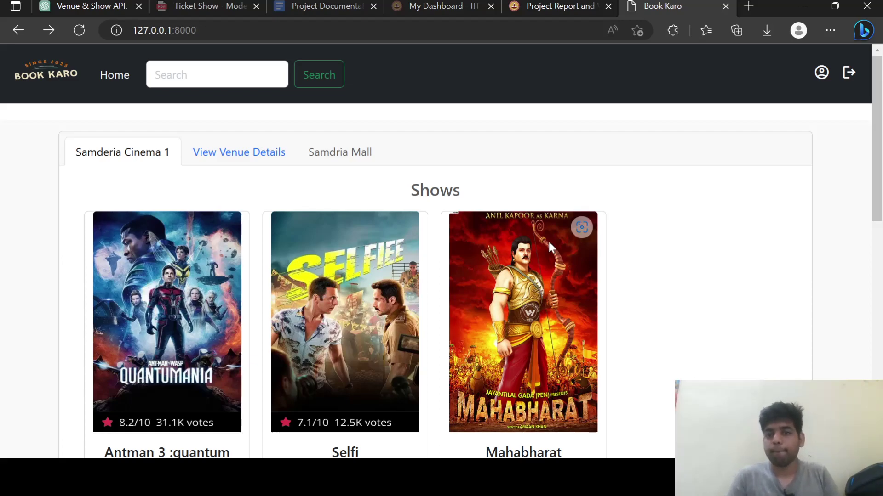
left_click(852, 70)
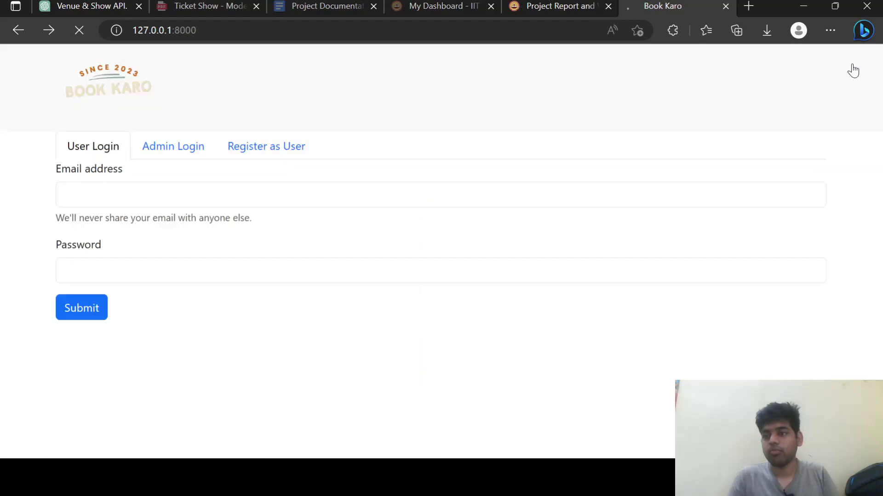